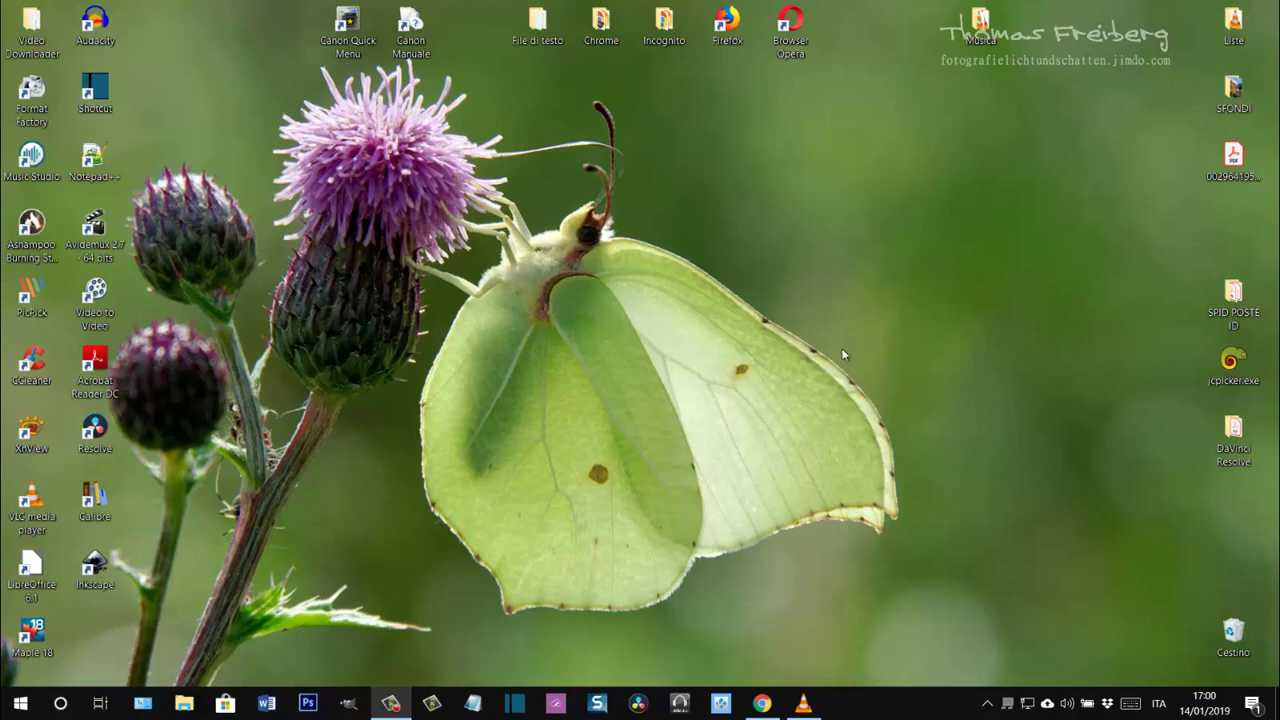
Close the Resolve 15 download options and launch DaVinci Resolve from the desktop.
click(762, 703)
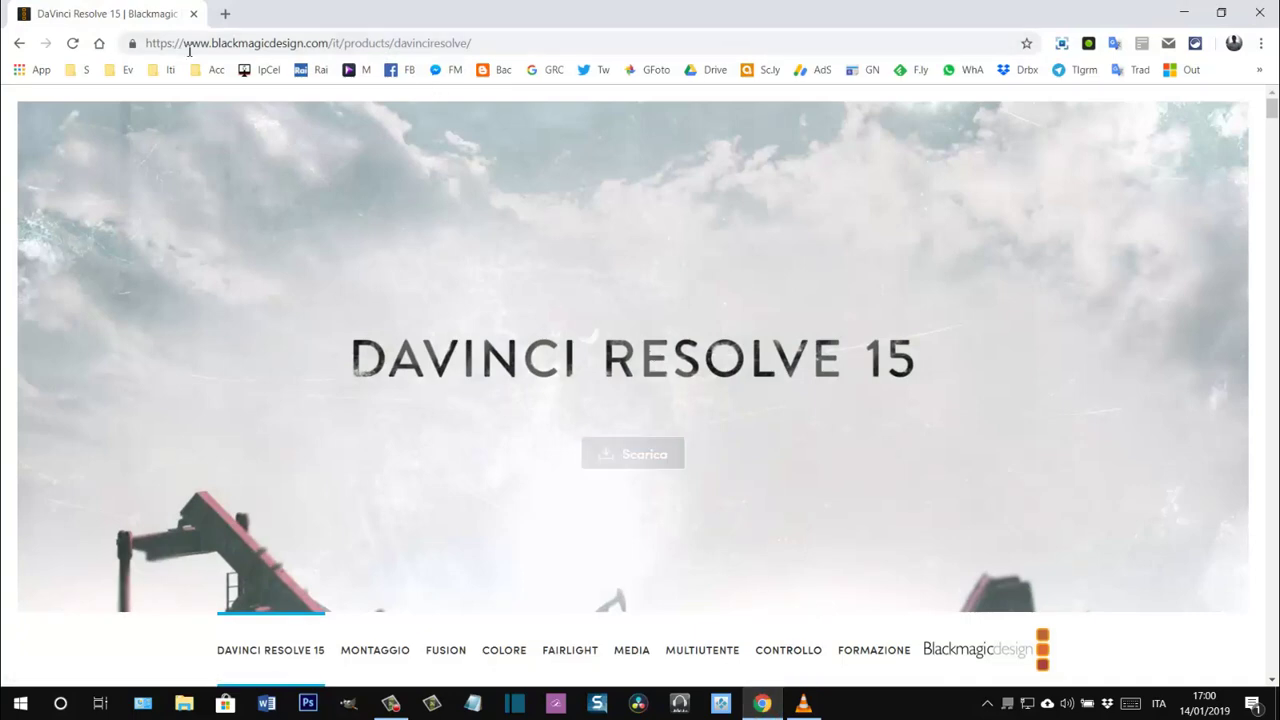
click(646, 457)
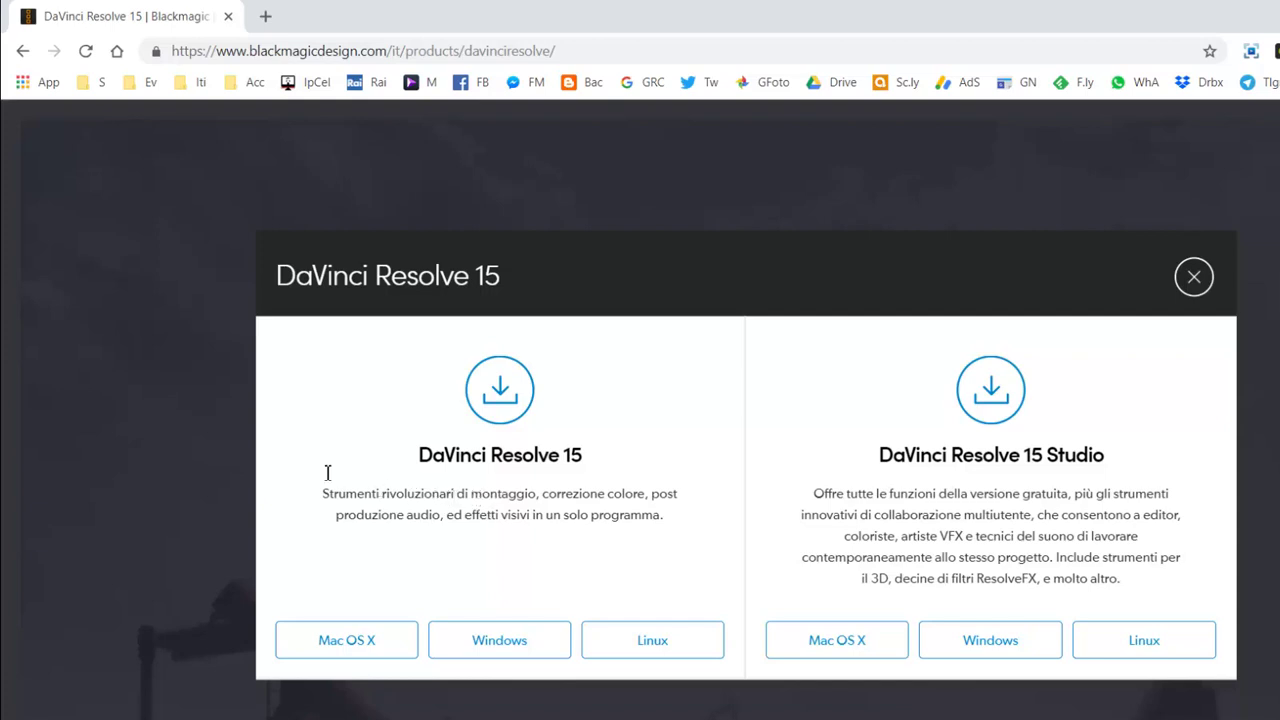
click(1192, 284)
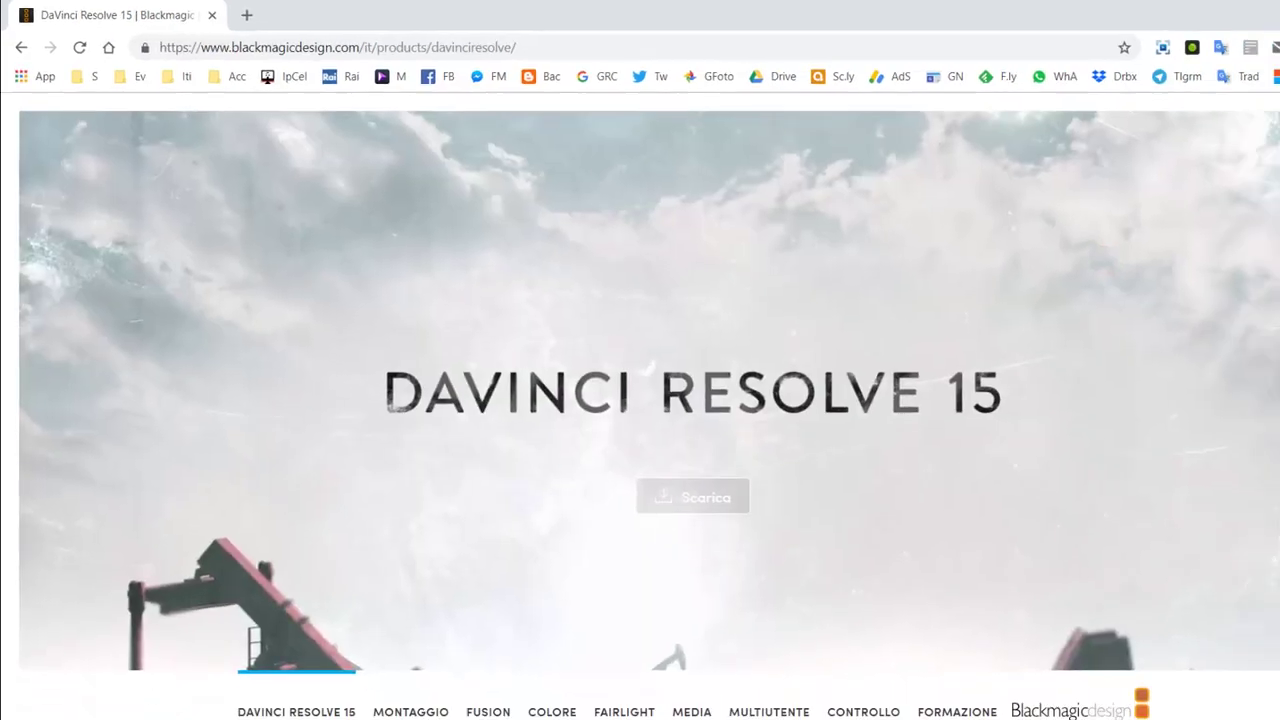
click(1186, 8)
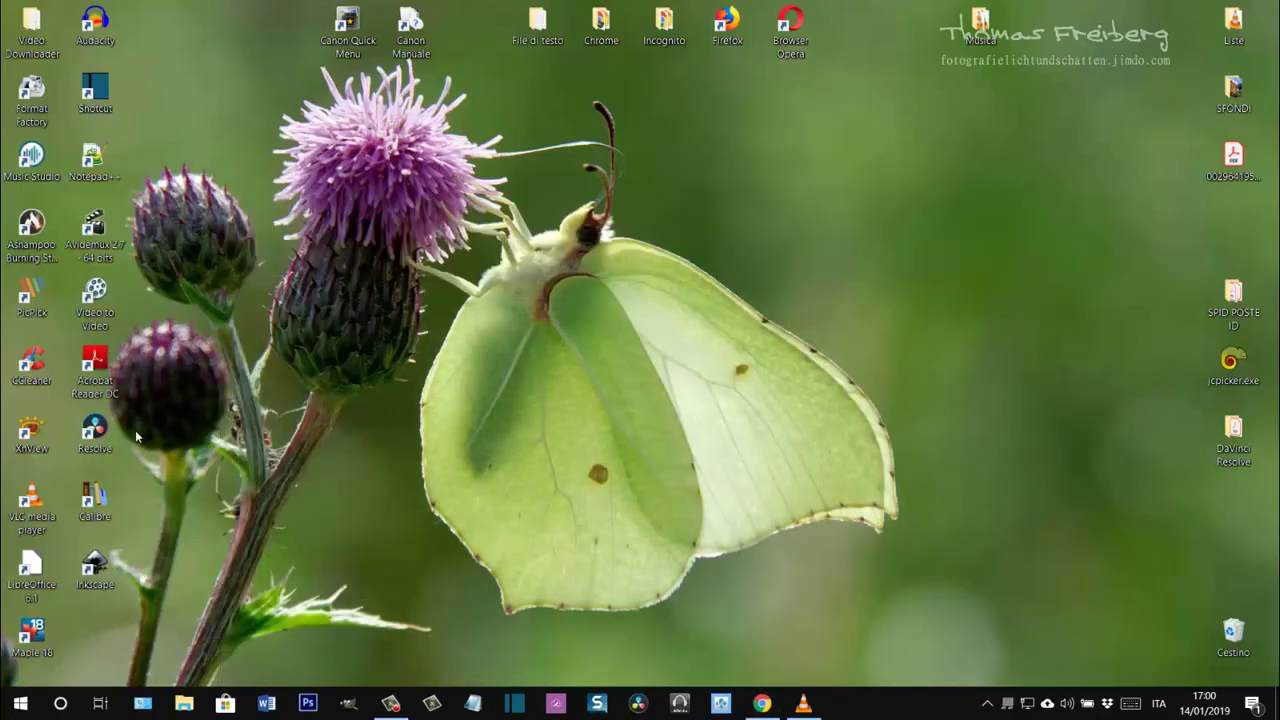
double_click(95, 430)
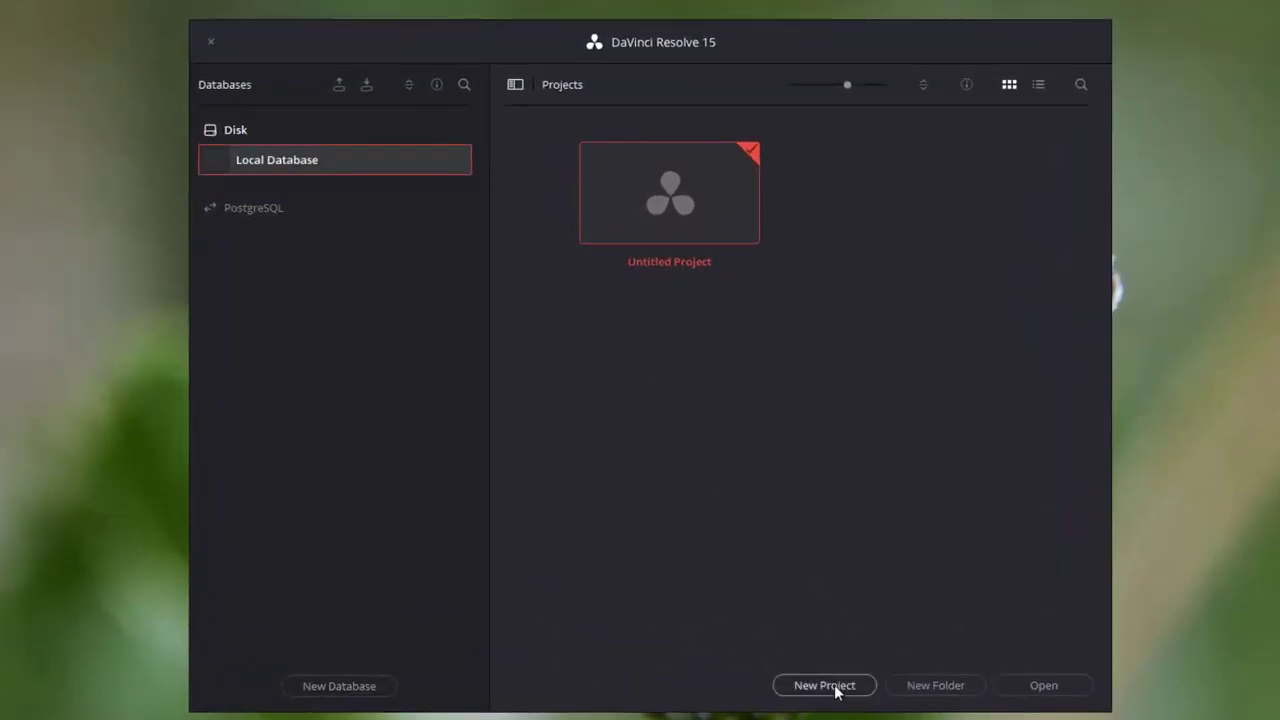
Create and open a new project named 'No Watermark'.
click(845, 686)
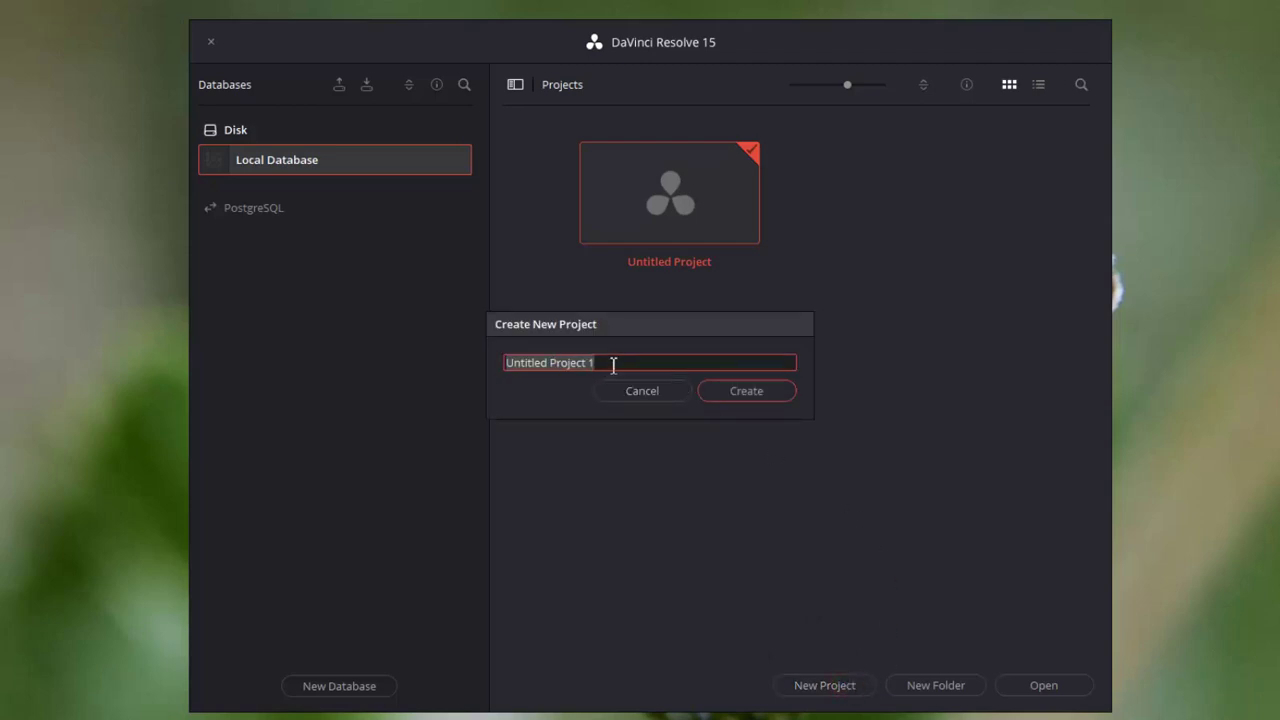
text(No )
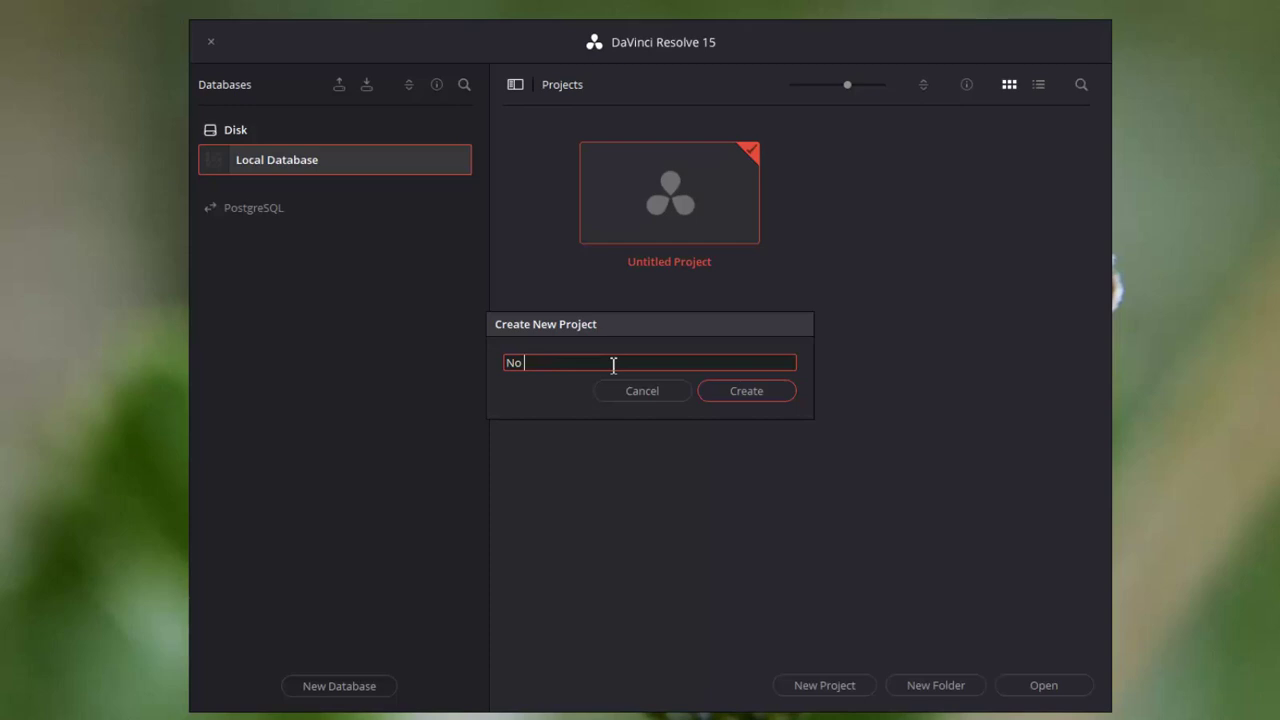
text(Waterm)
text(ark)
click(757, 392)
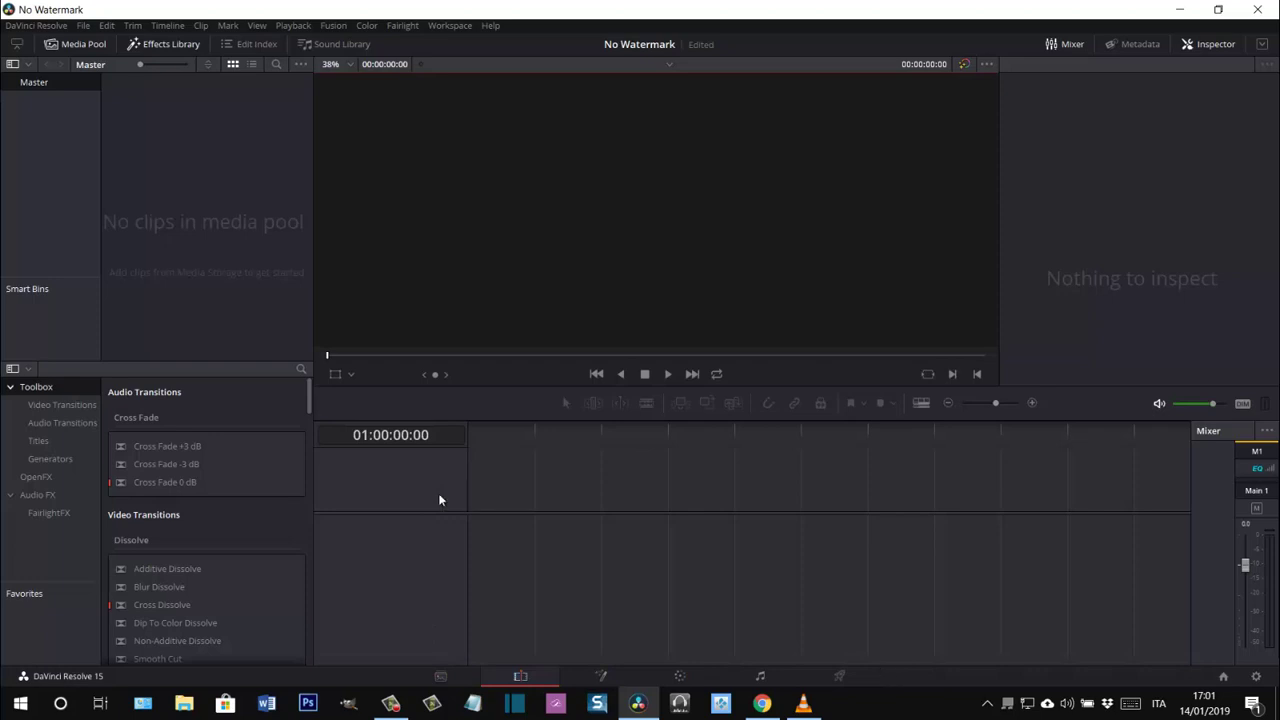
Open the Download folder in File Explorer beside Resolve and select test.mp4.
click(441, 677)
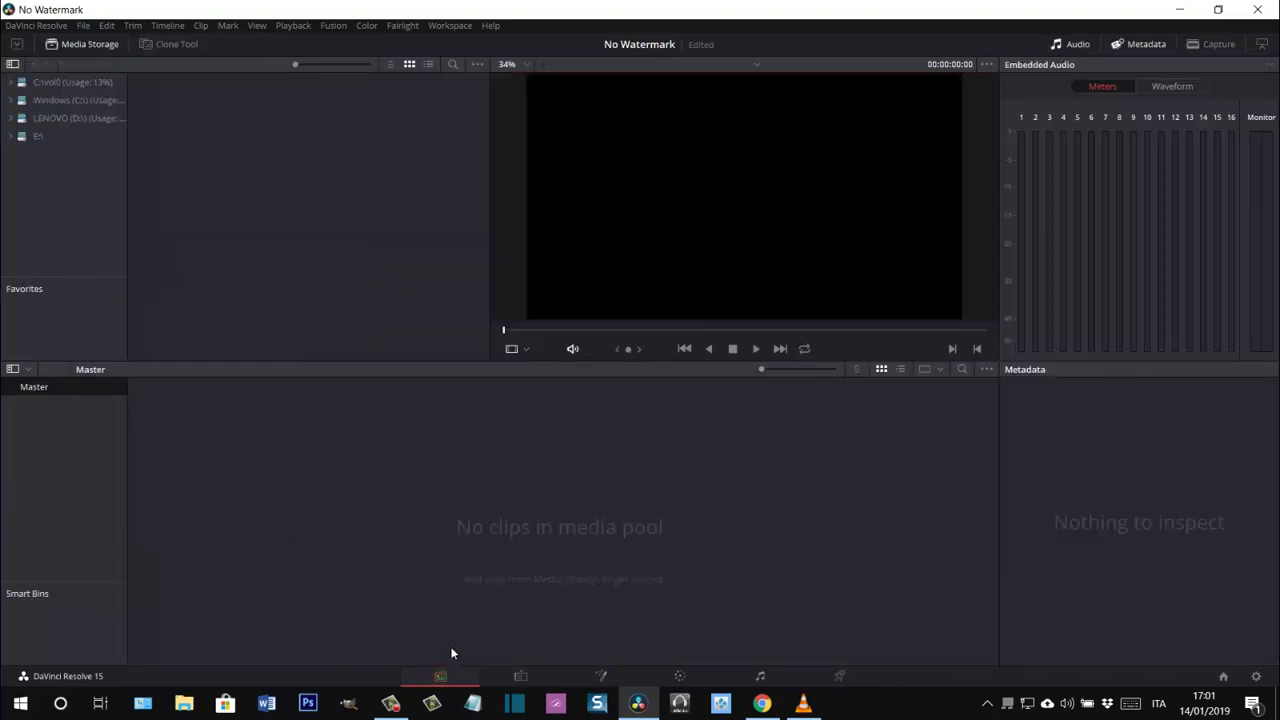
click(521, 677)
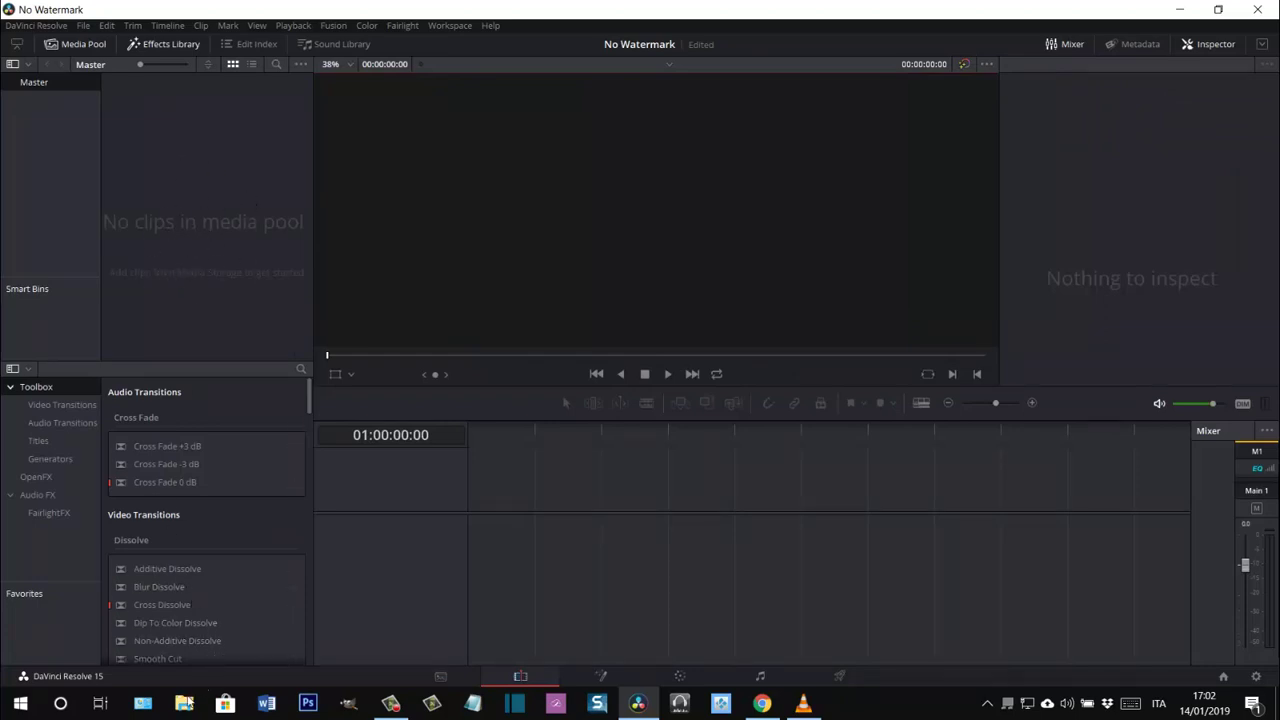
click(183, 706)
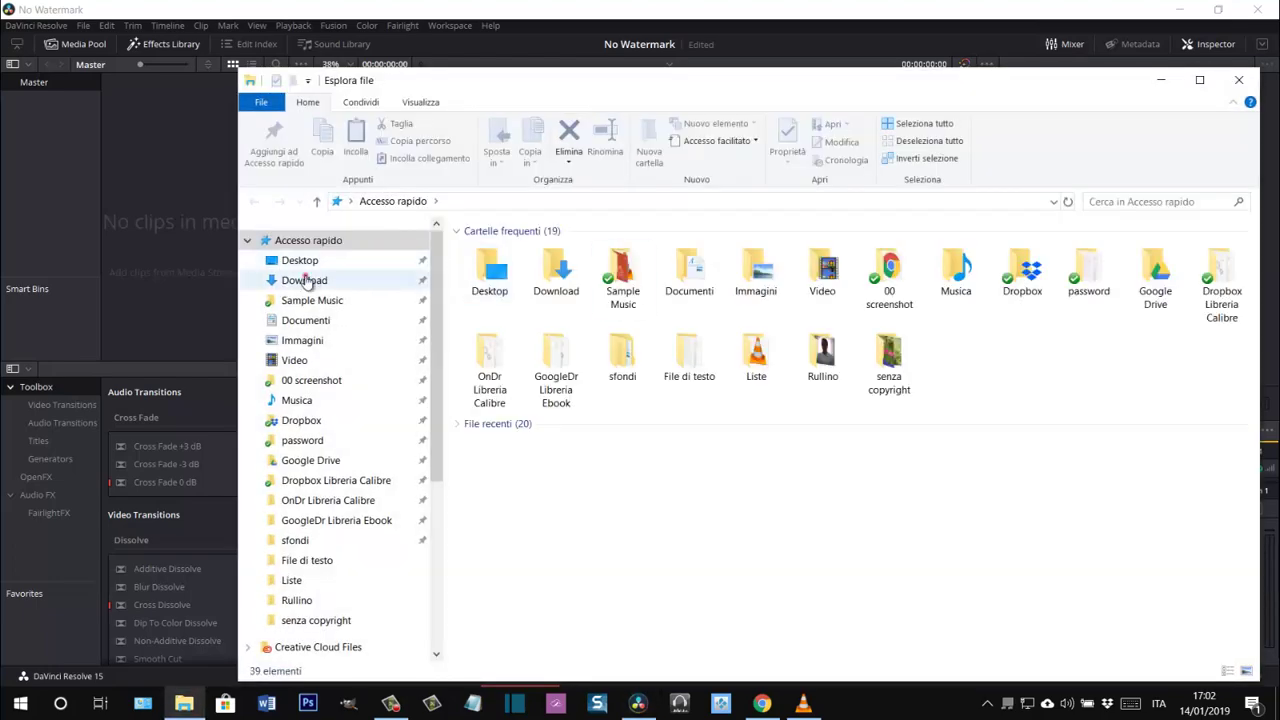
click(305, 281)
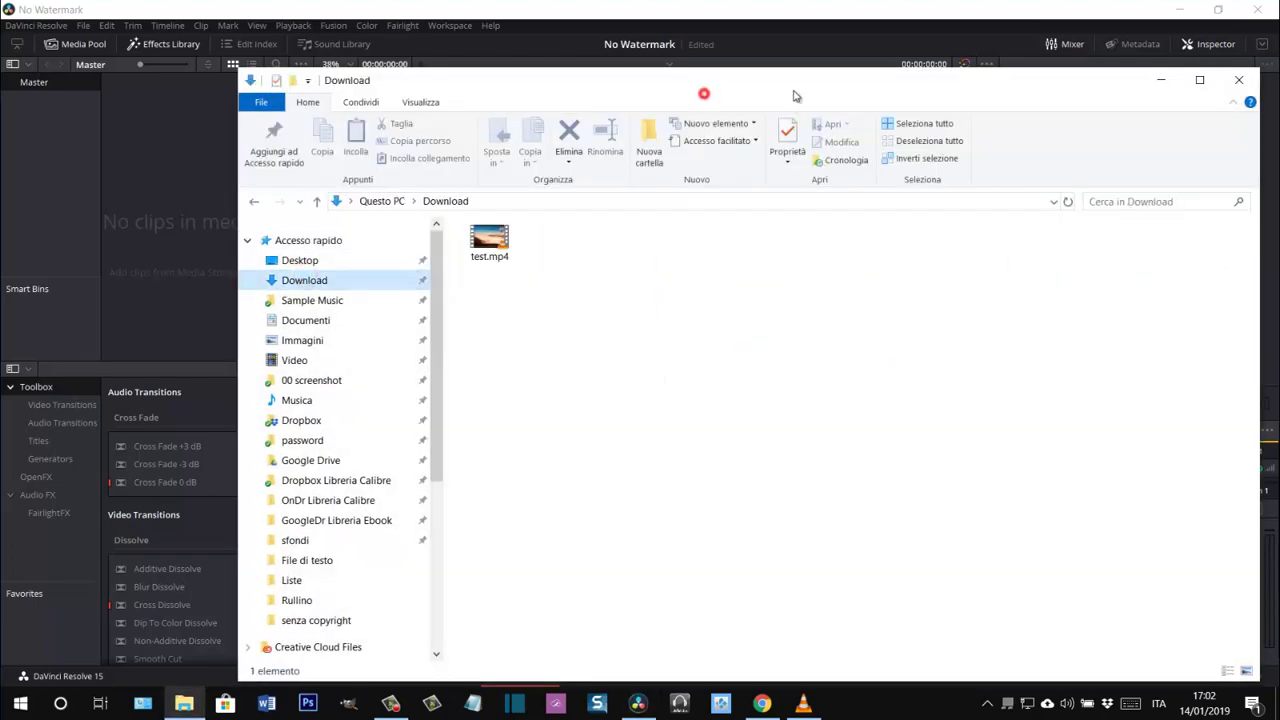
drag(756, 86, 878, 75)
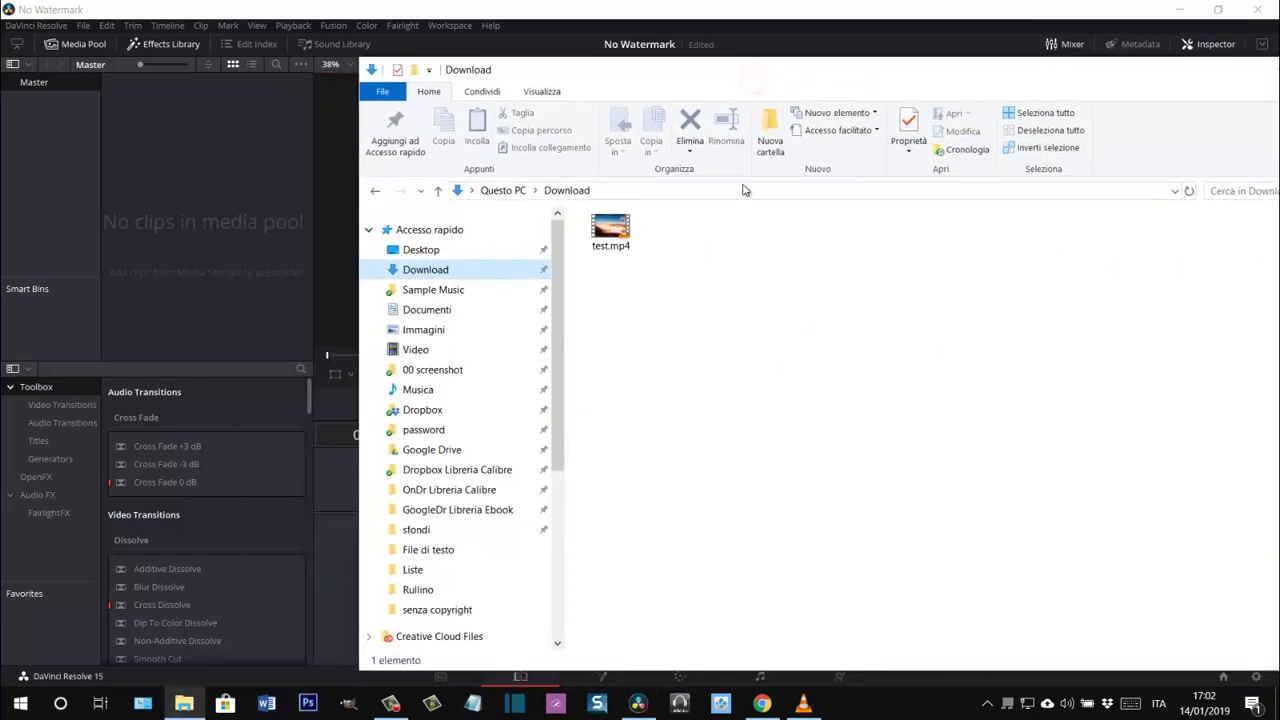
click(610, 232)
Import test.mp4 into the Media Pool, changing the project frame rate to match.
drag(612, 232, 204, 193)
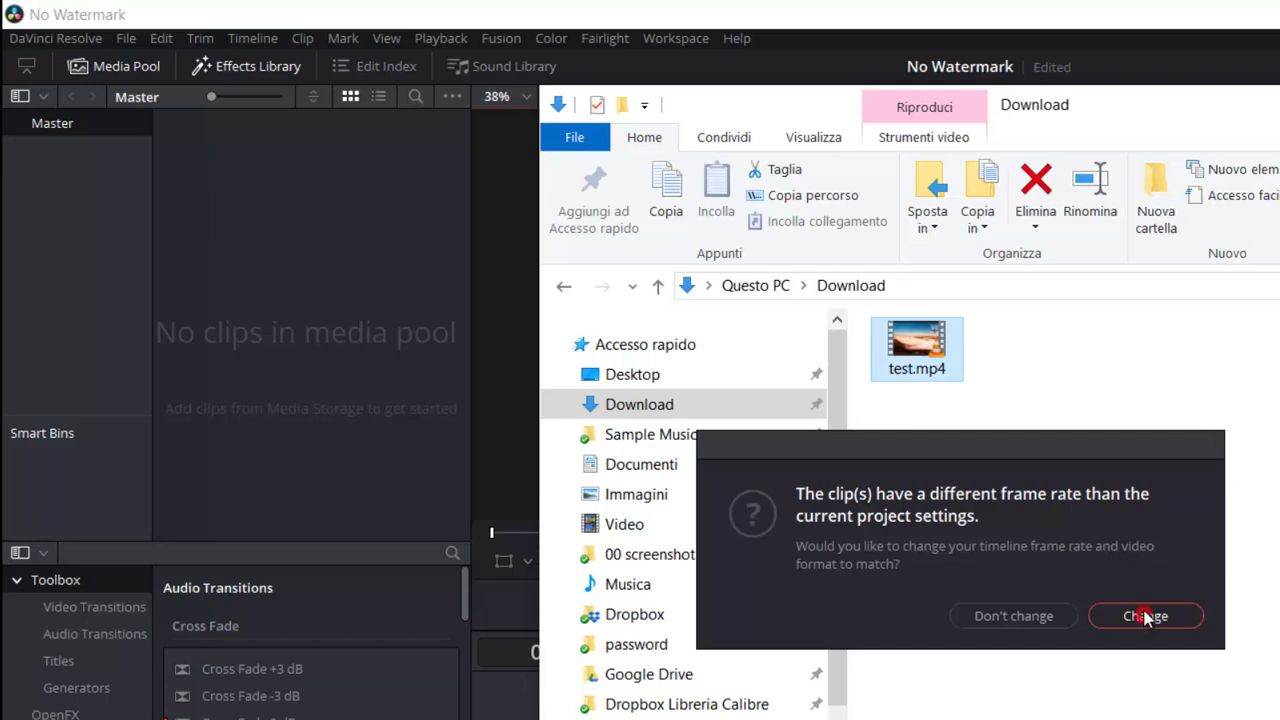
click(1146, 617)
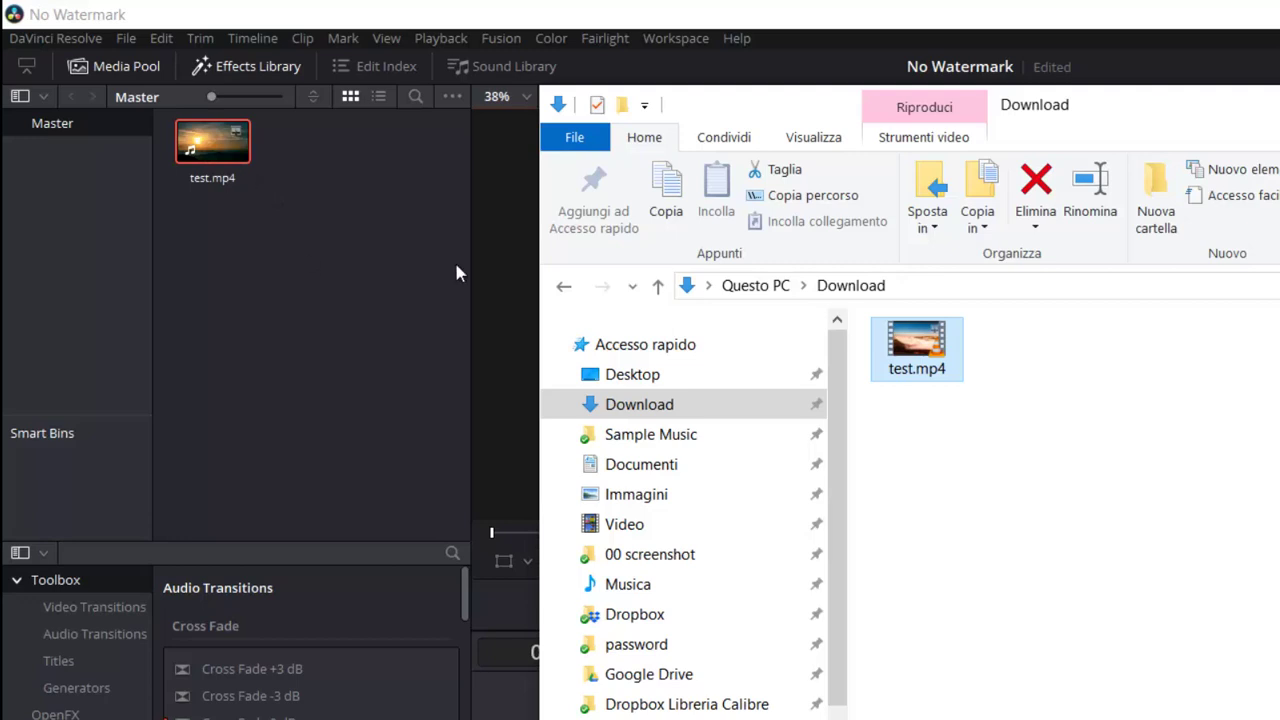
drag(760, 104, 543, 125)
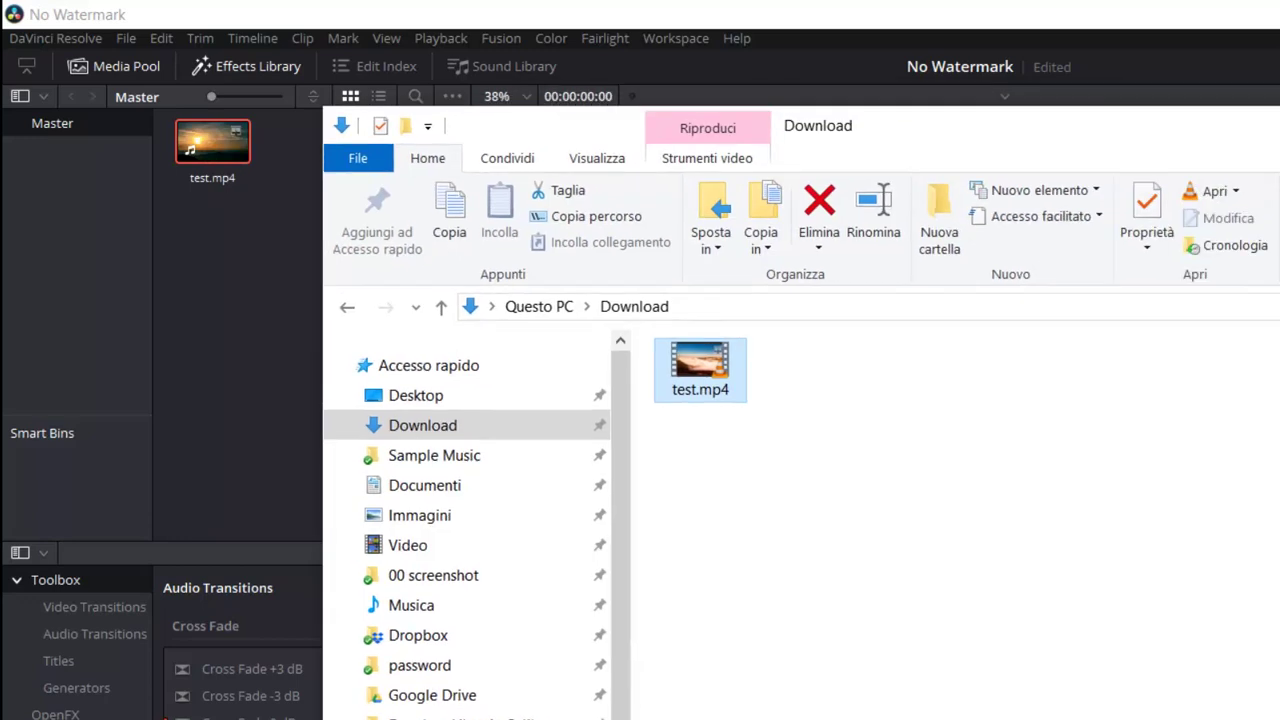
click(251, 126)
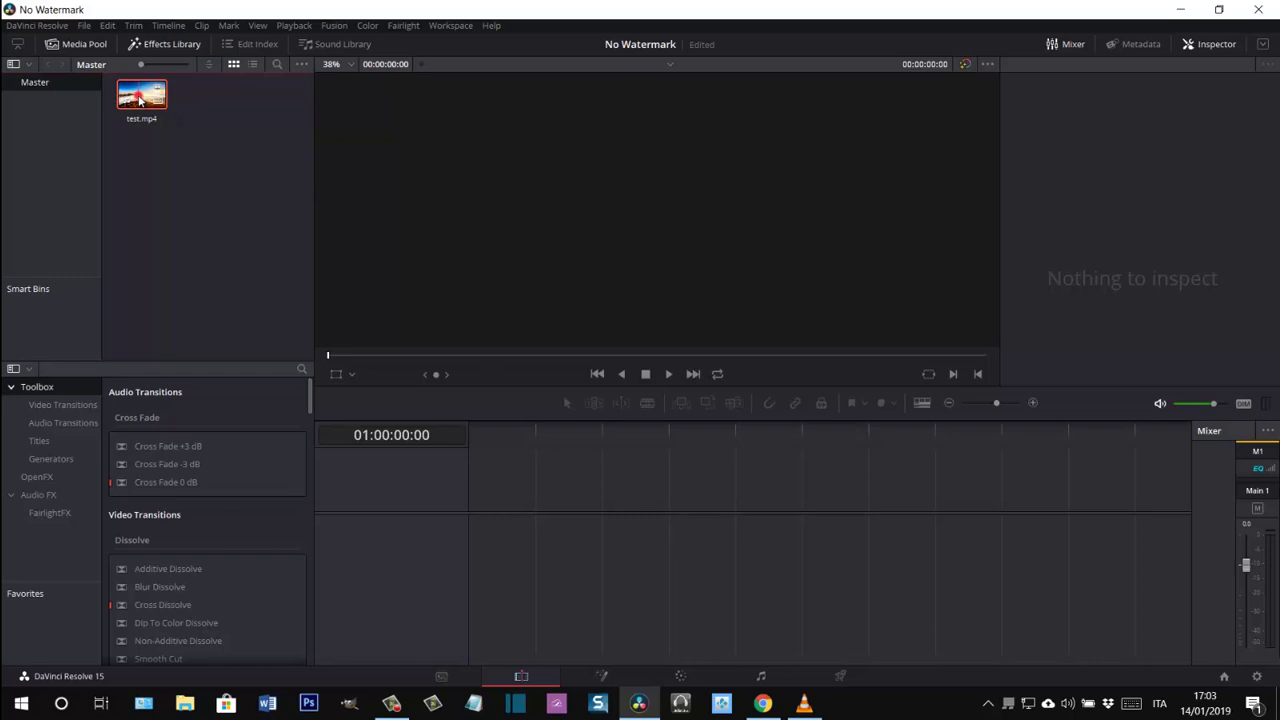
Drop test.mp4 onto a new timeline and align it to 01:00:00:00.
mouse_move(140, 100)
mouse_down()
mouse_move(465, 417)
mouse_move(592, 510)
mouse_up()
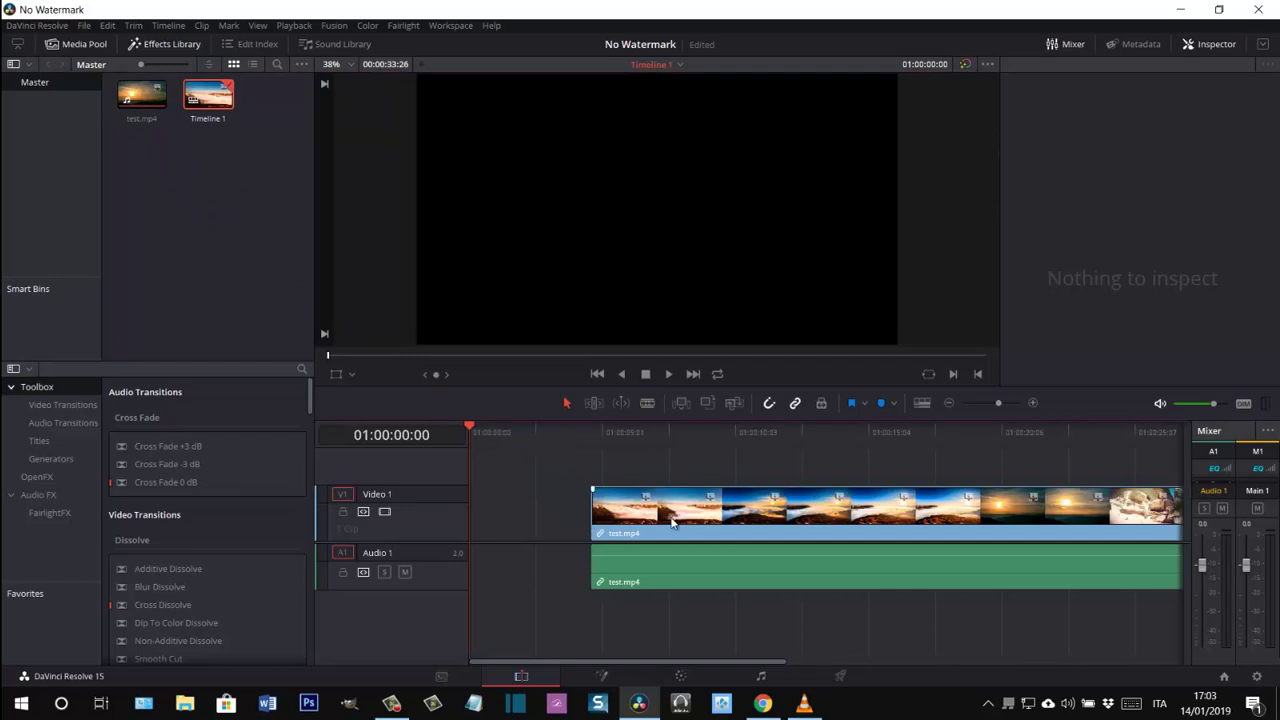
drag(672, 520, 555, 515)
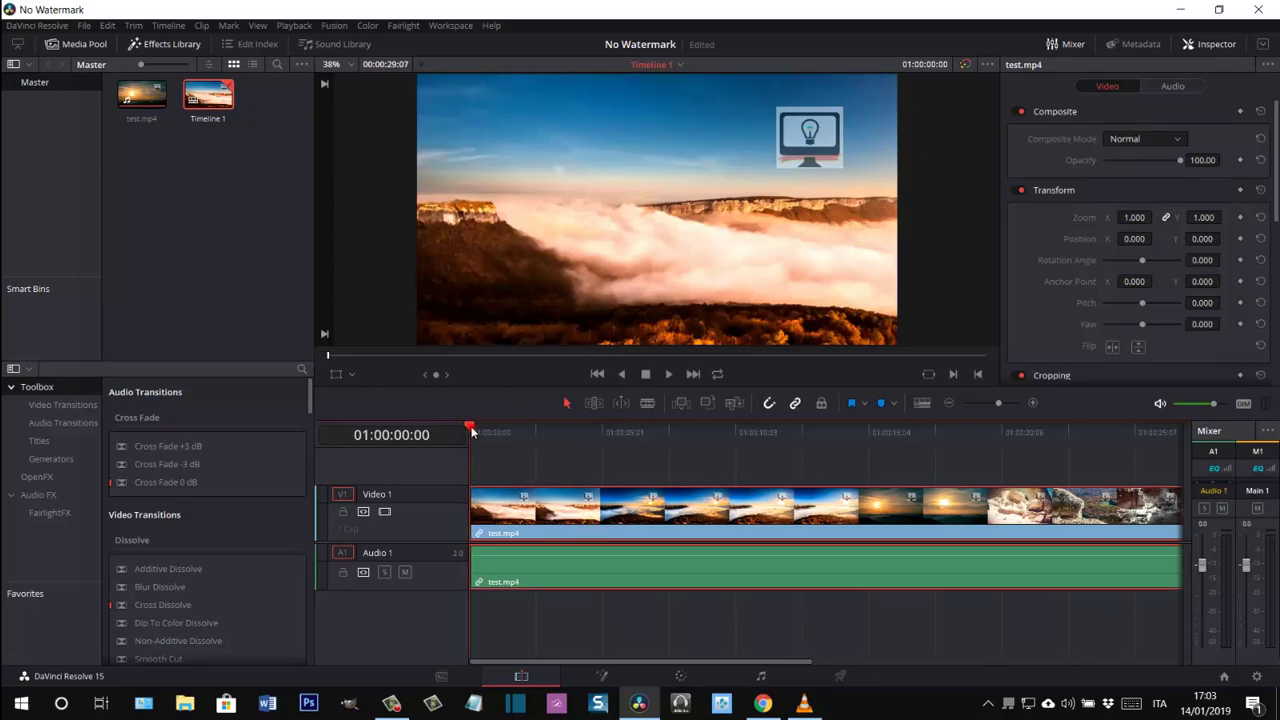
mouse_move(472, 432)
mouse_down()
mouse_move(909, 451)
mouse_move(917, 464)
mouse_move(466, 458)
mouse_up()
drag(468, 430, 563, 444)
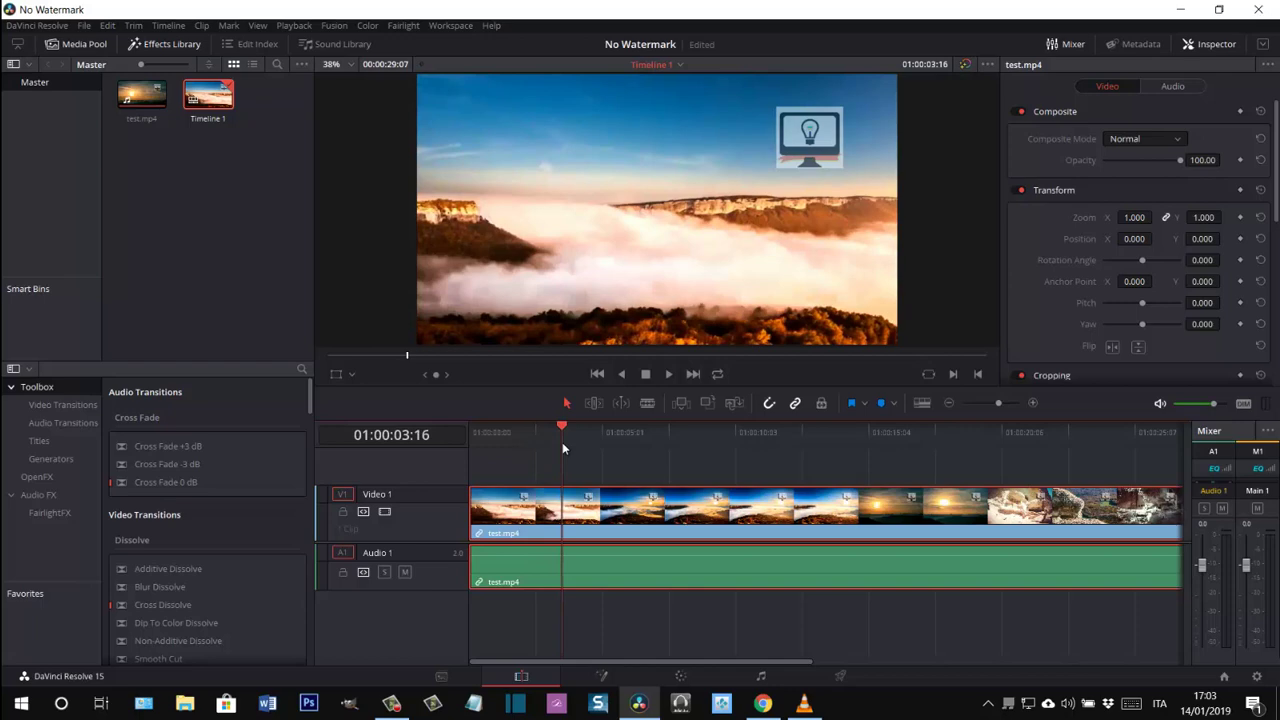
drag(562, 446, 564, 446)
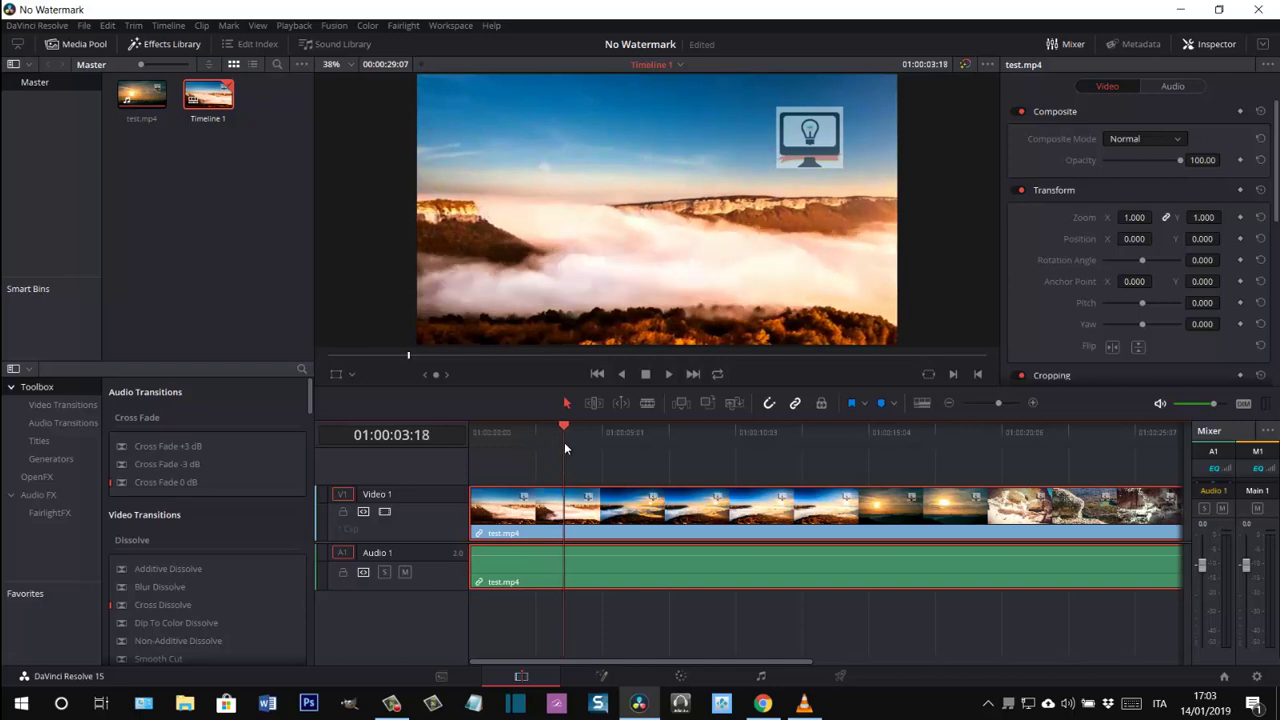
drag(564, 444, 604, 447)
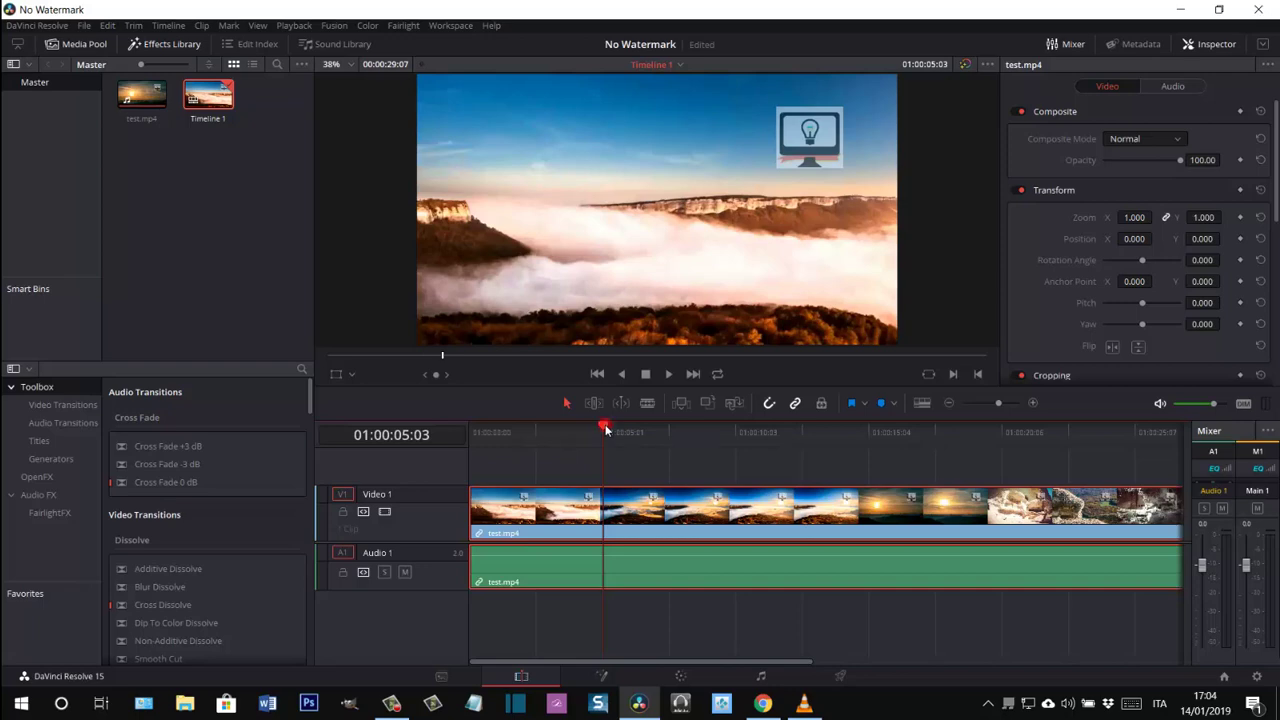
drag(605, 428, 469, 430)
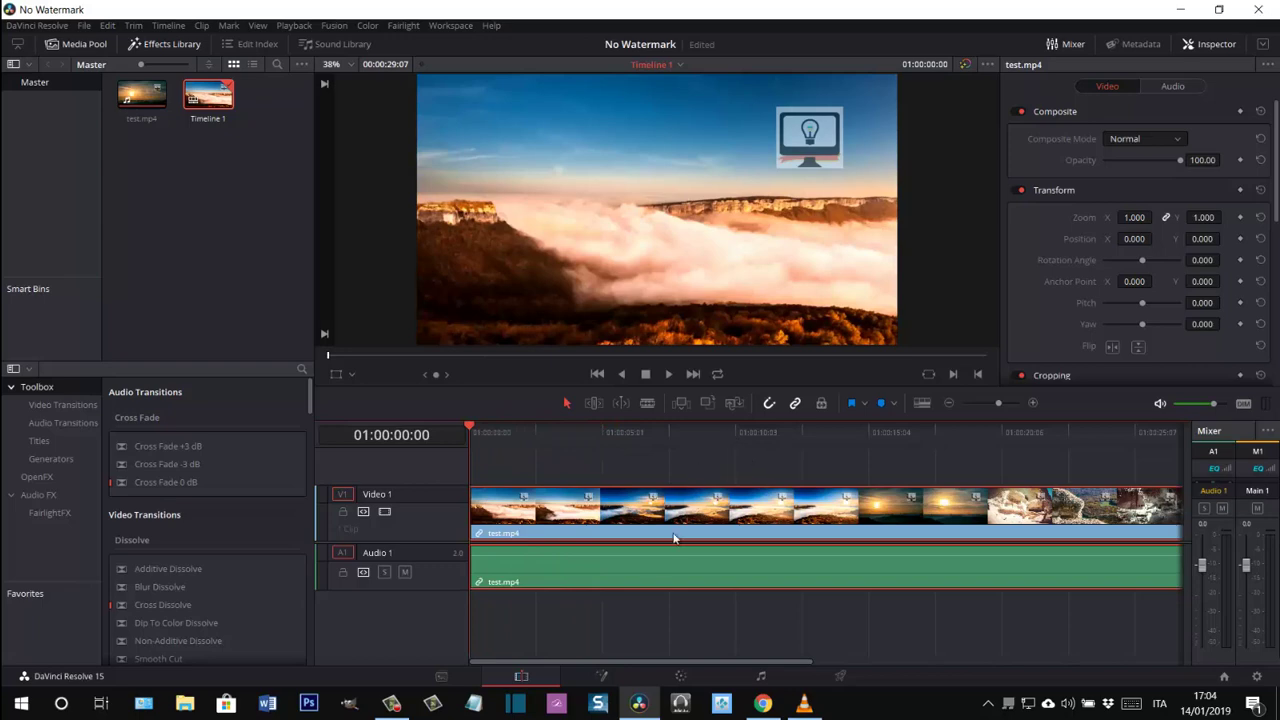
On the Color page, add serial node 02 after node 01.
click(683, 678)
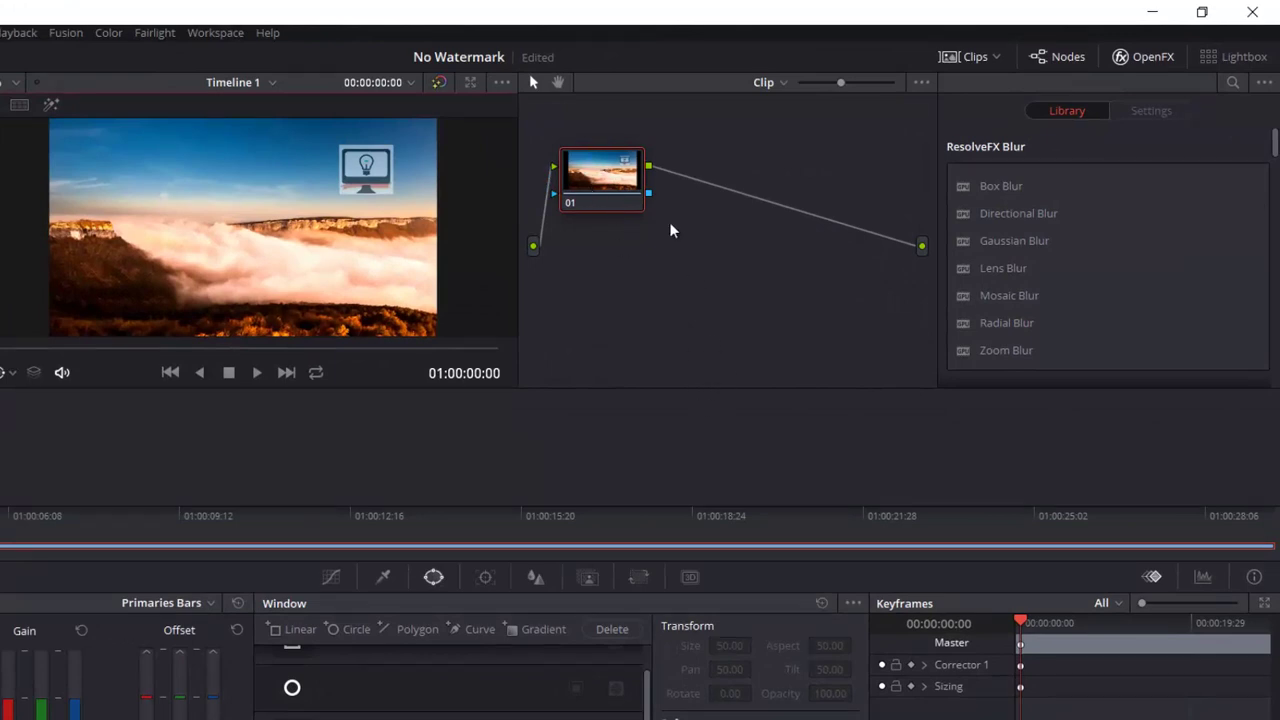
right_click(603, 178)
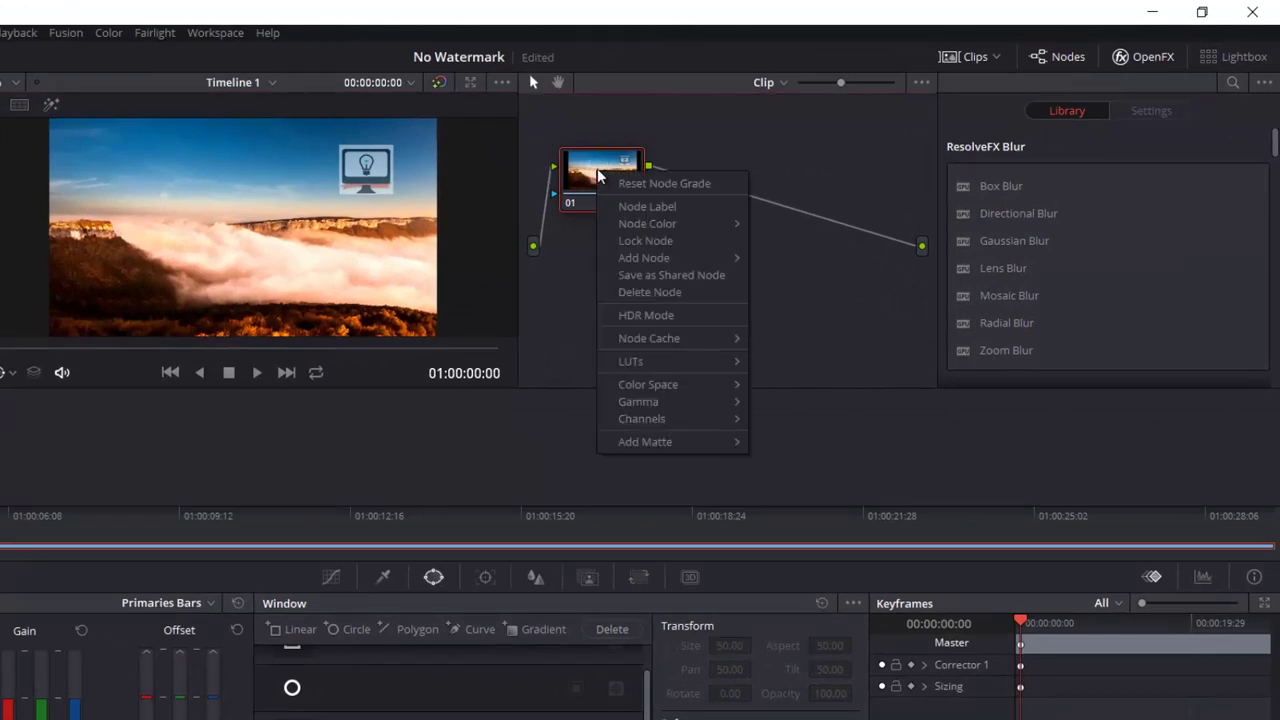
mouse_move(654, 262)
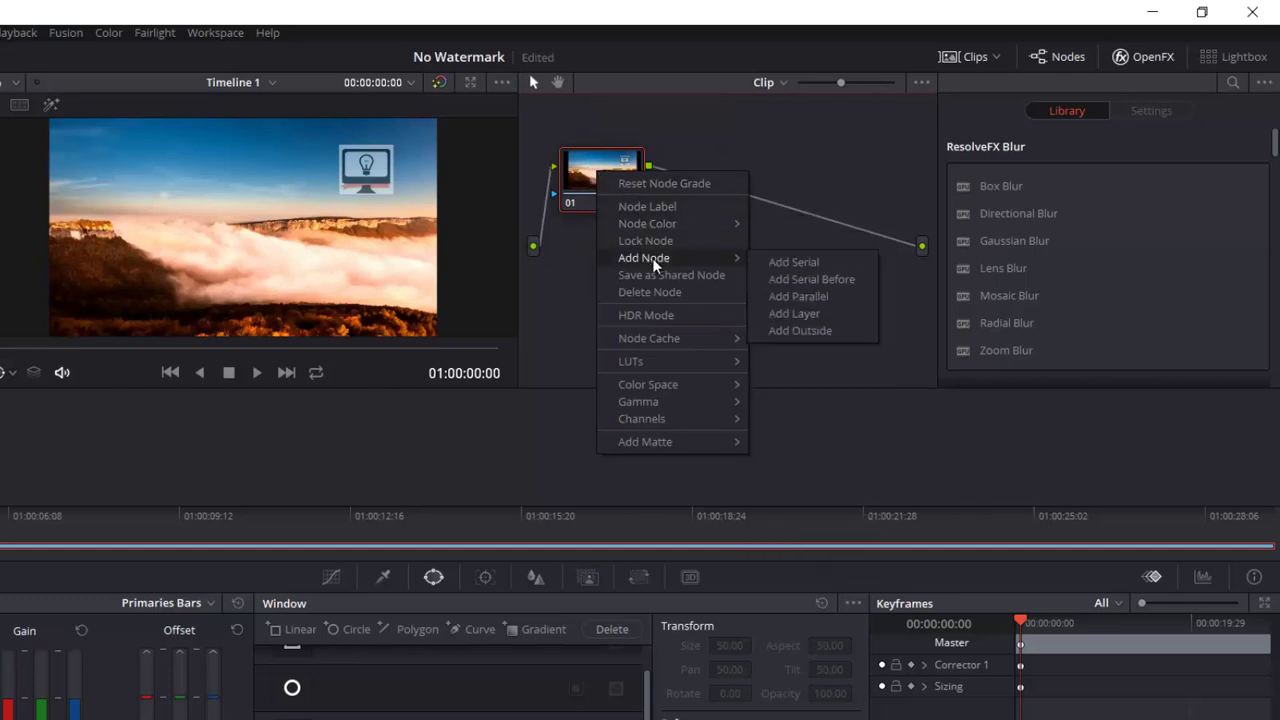
click(809, 264)
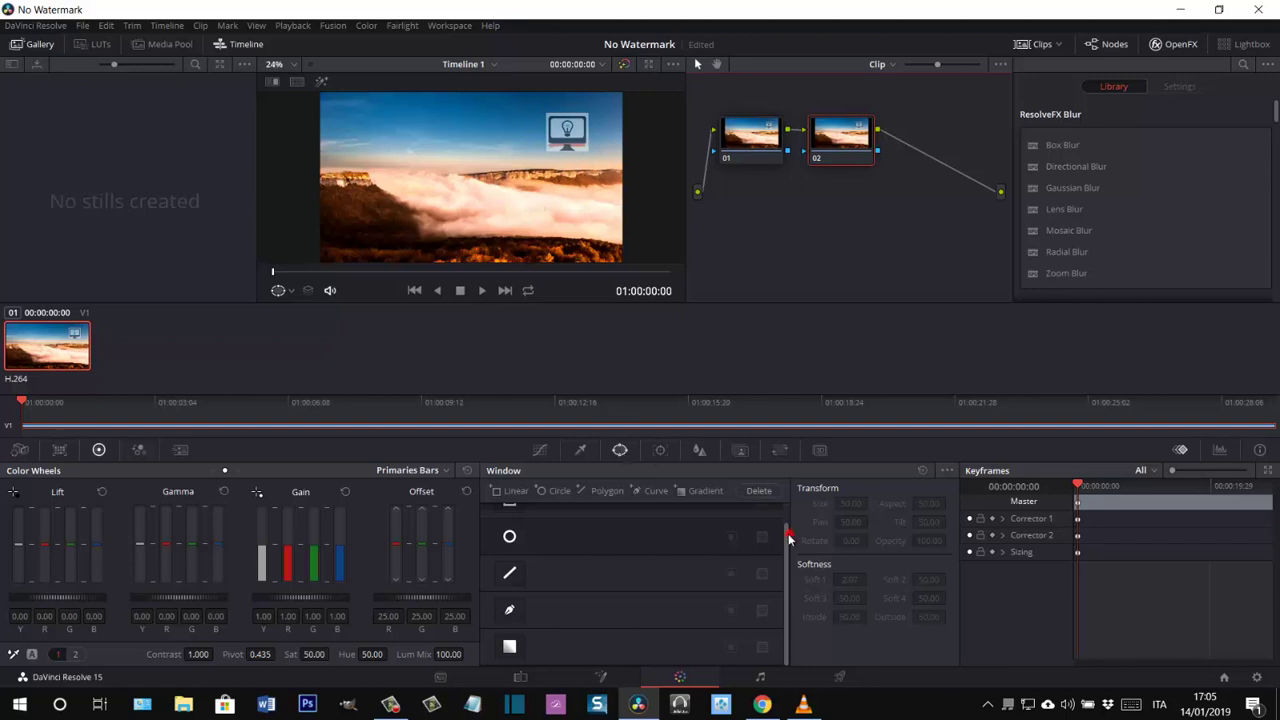
Add a linear rectangle window to node 02 and move it over the lightbulb logo.
scroll(789, 531, up, 1)
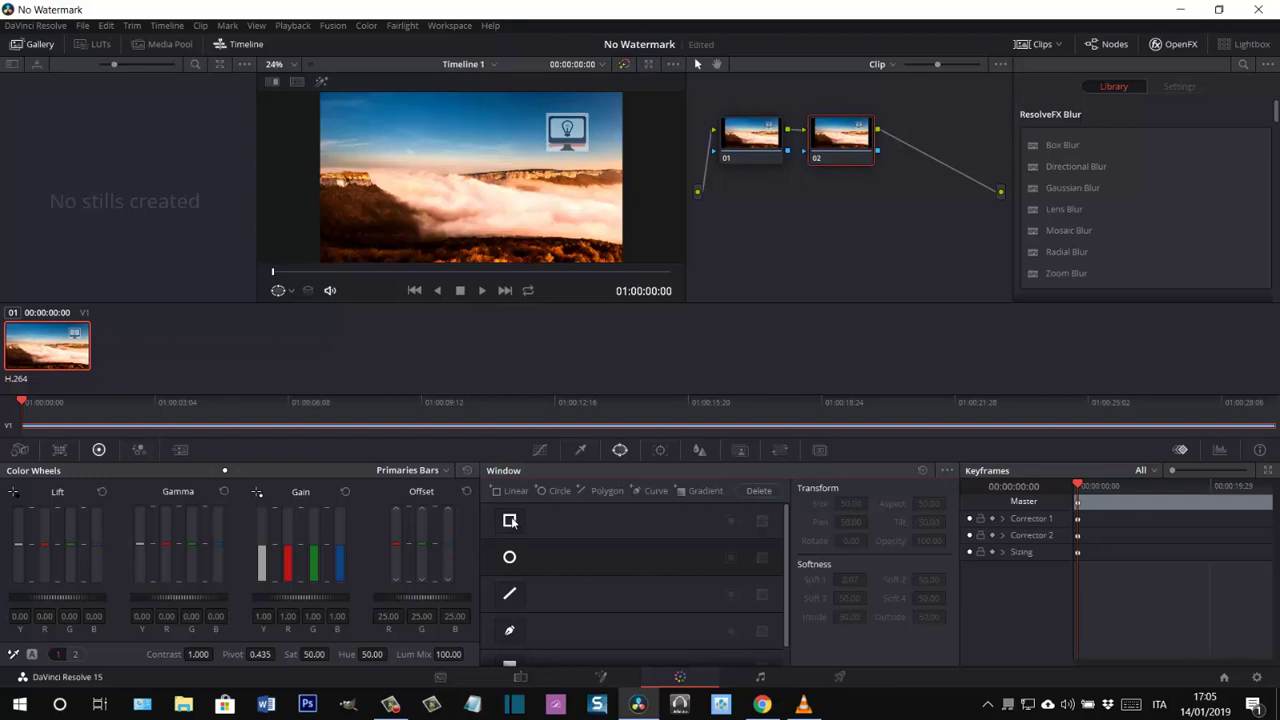
click(510, 521)
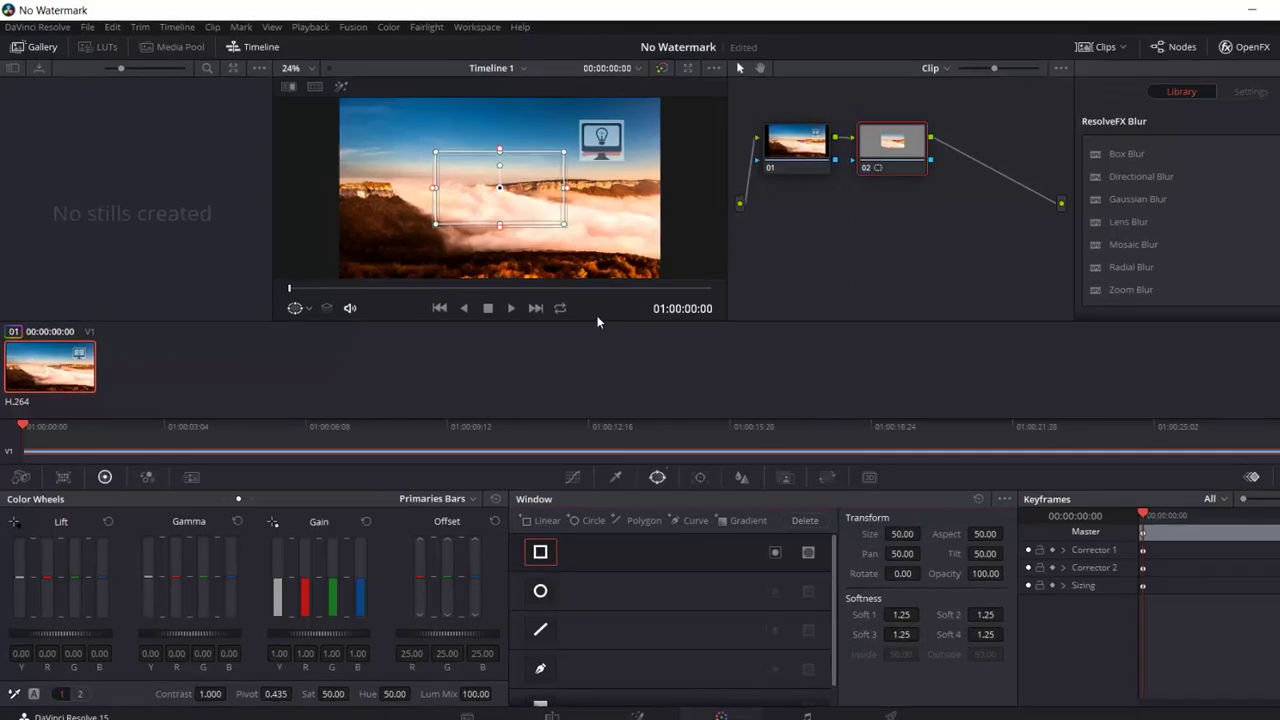
drag(476, 187, 487, 184)
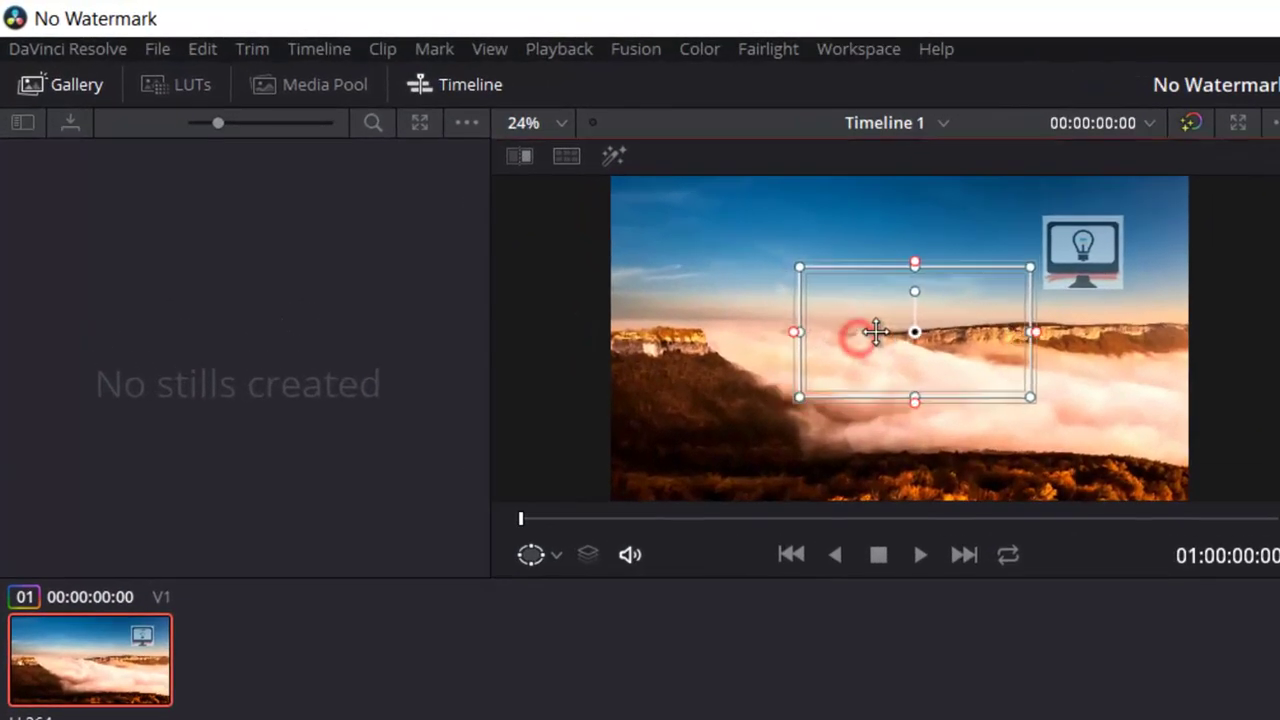
drag(876, 331, 1009, 258)
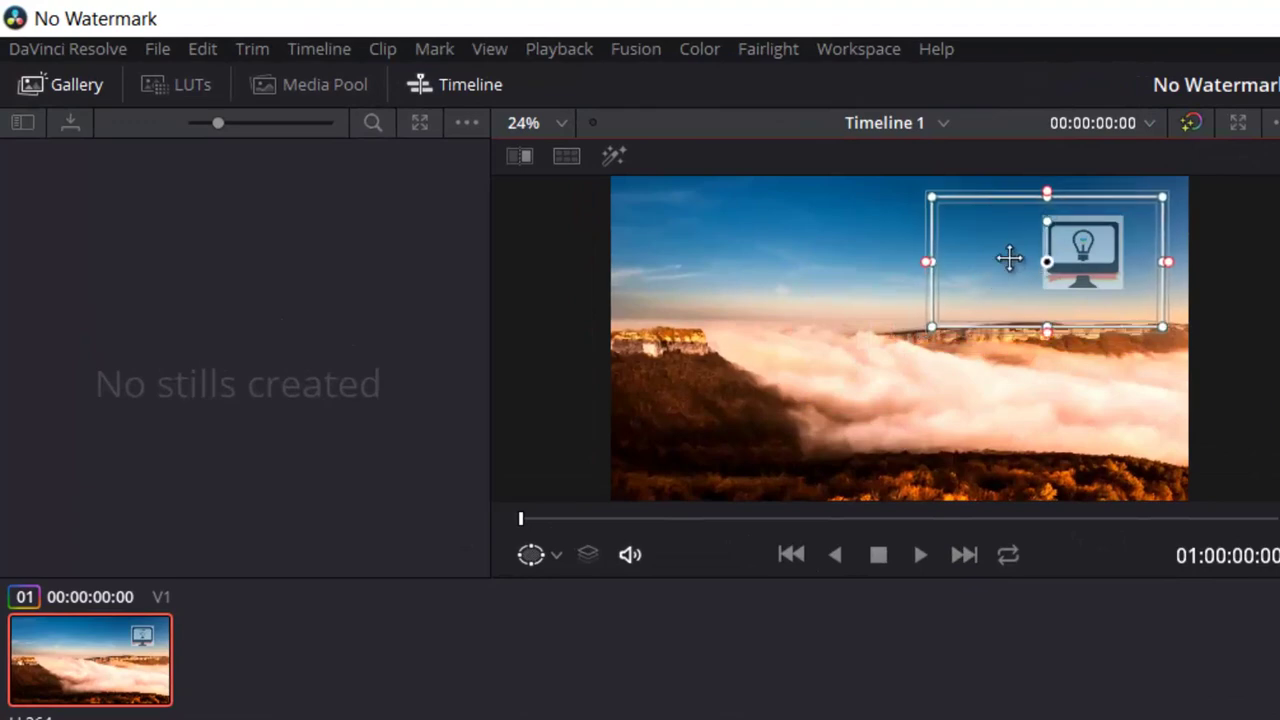
mouse_move(1009, 258)
mouse_down()
mouse_move(981, 244)
mouse_move(1017, 250)
mouse_up()
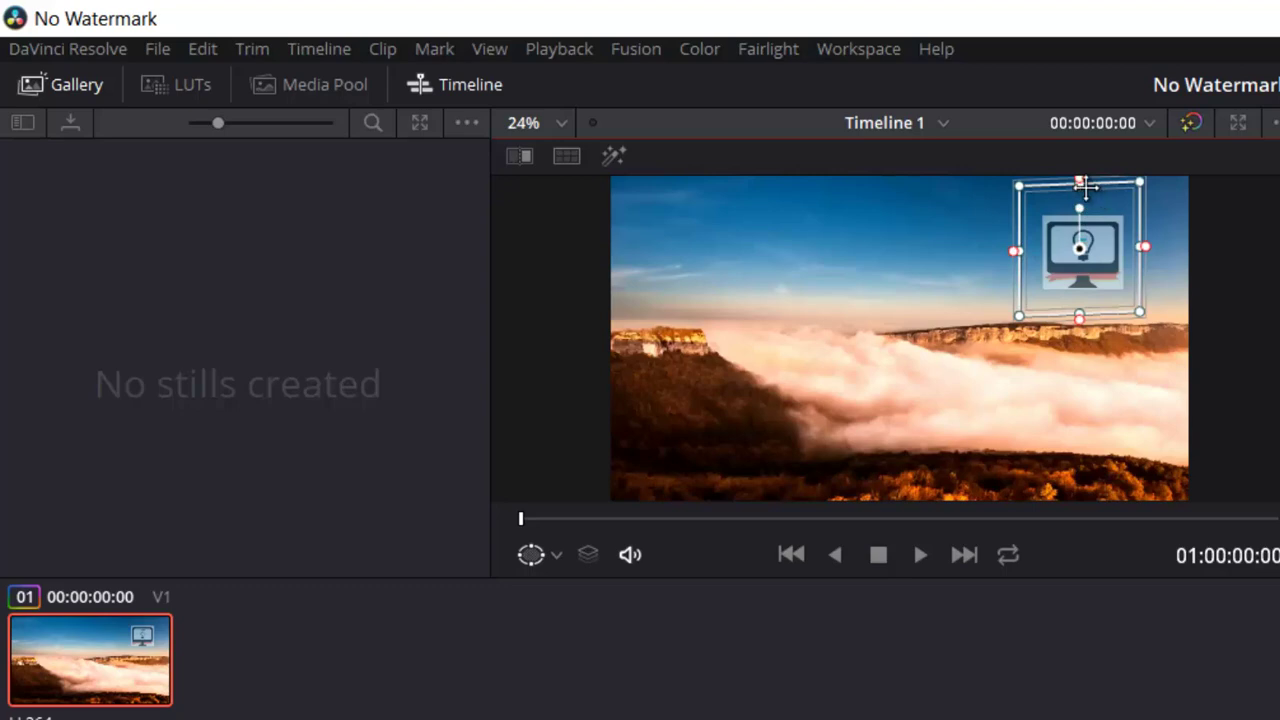
Tighten the window's top, bottom, left and right edges around the logo.
drag(1085, 186, 1080, 210)
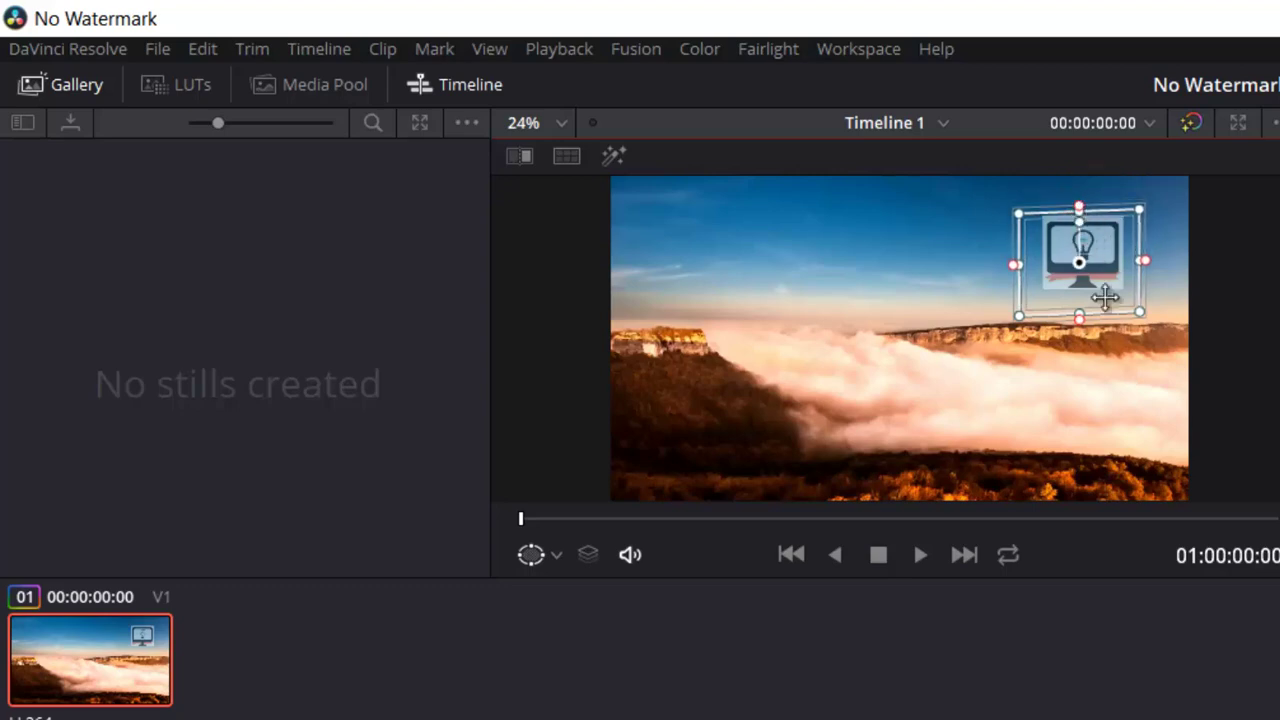
drag(1078, 316, 1081, 297)
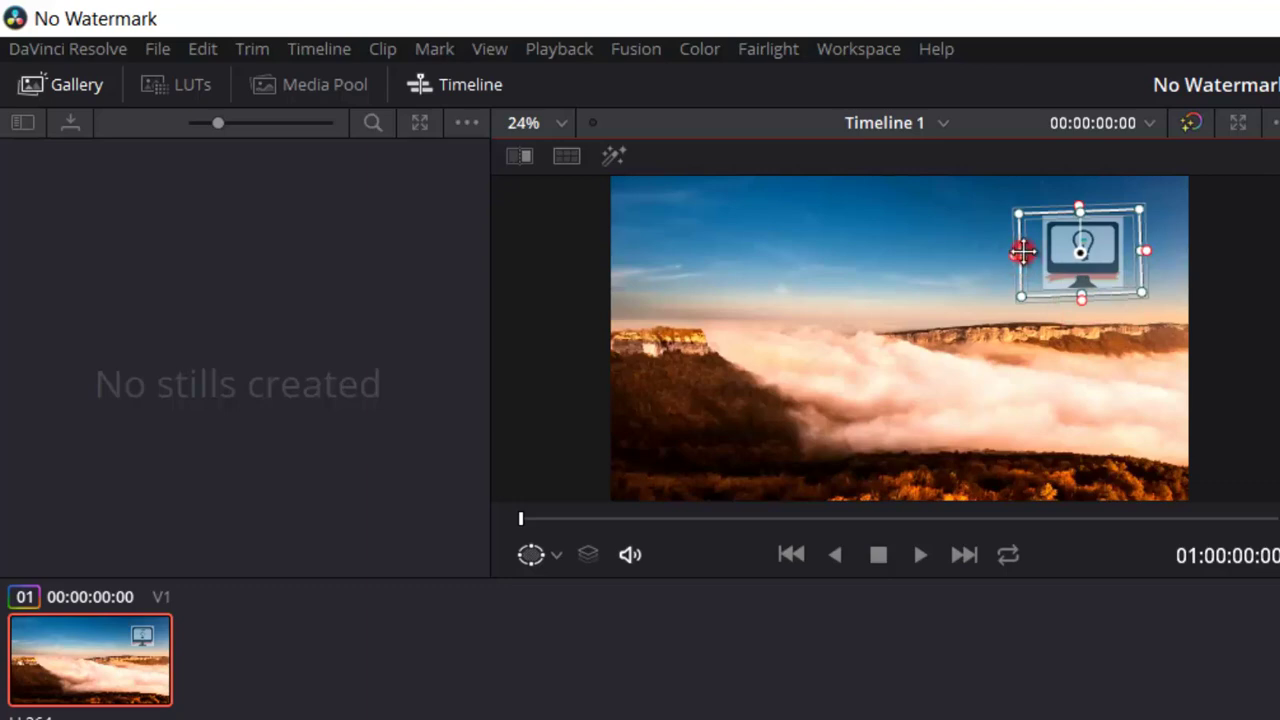
drag(1022, 252, 1030, 251)
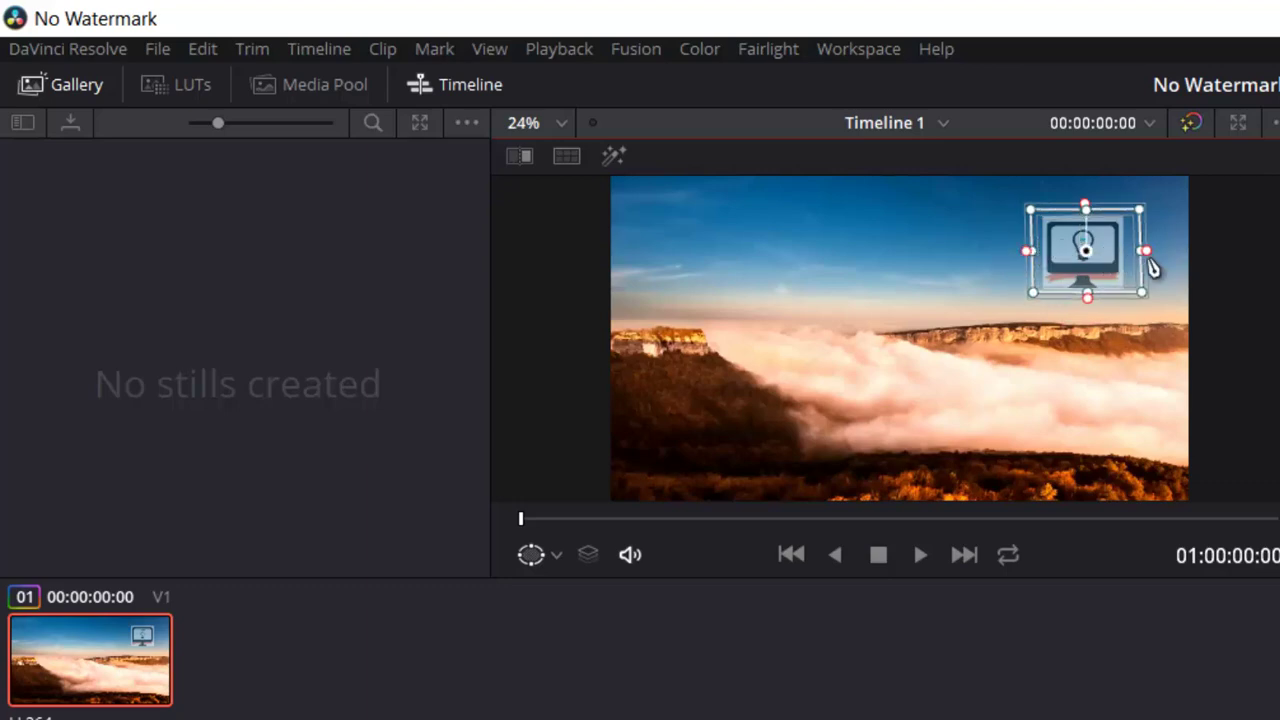
drag(1145, 251, 1131, 253)
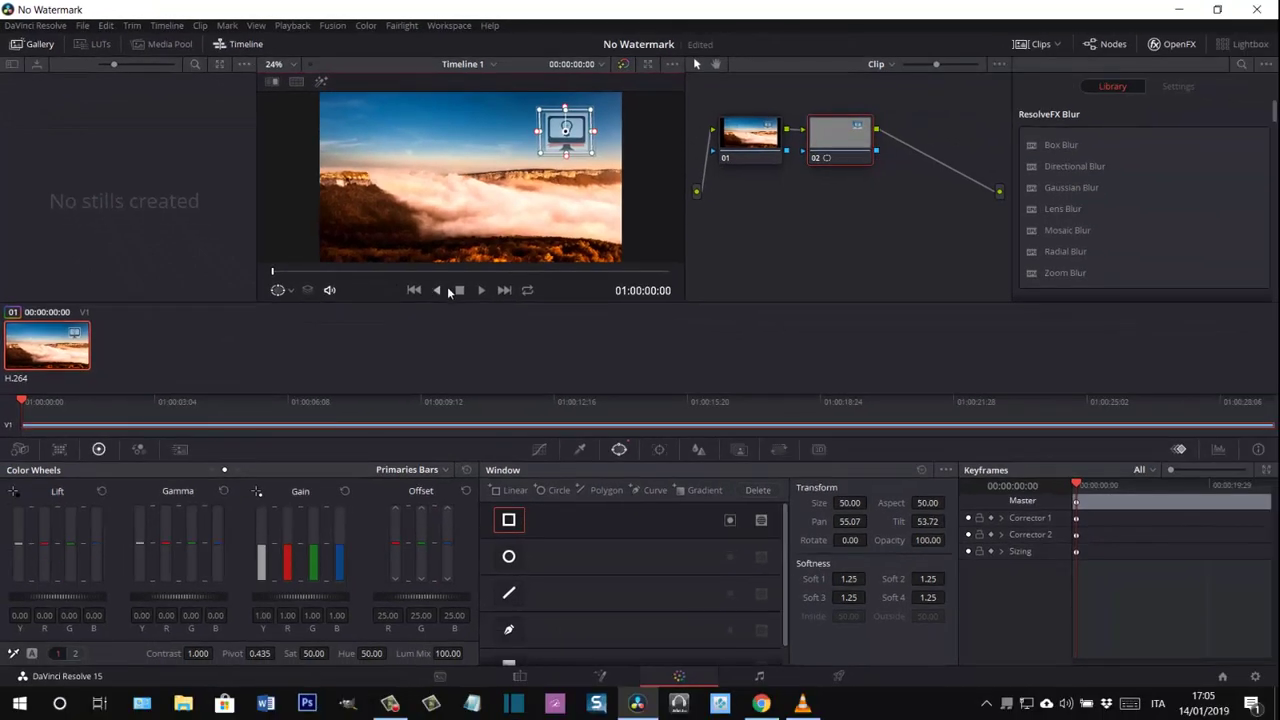
click(480, 290)
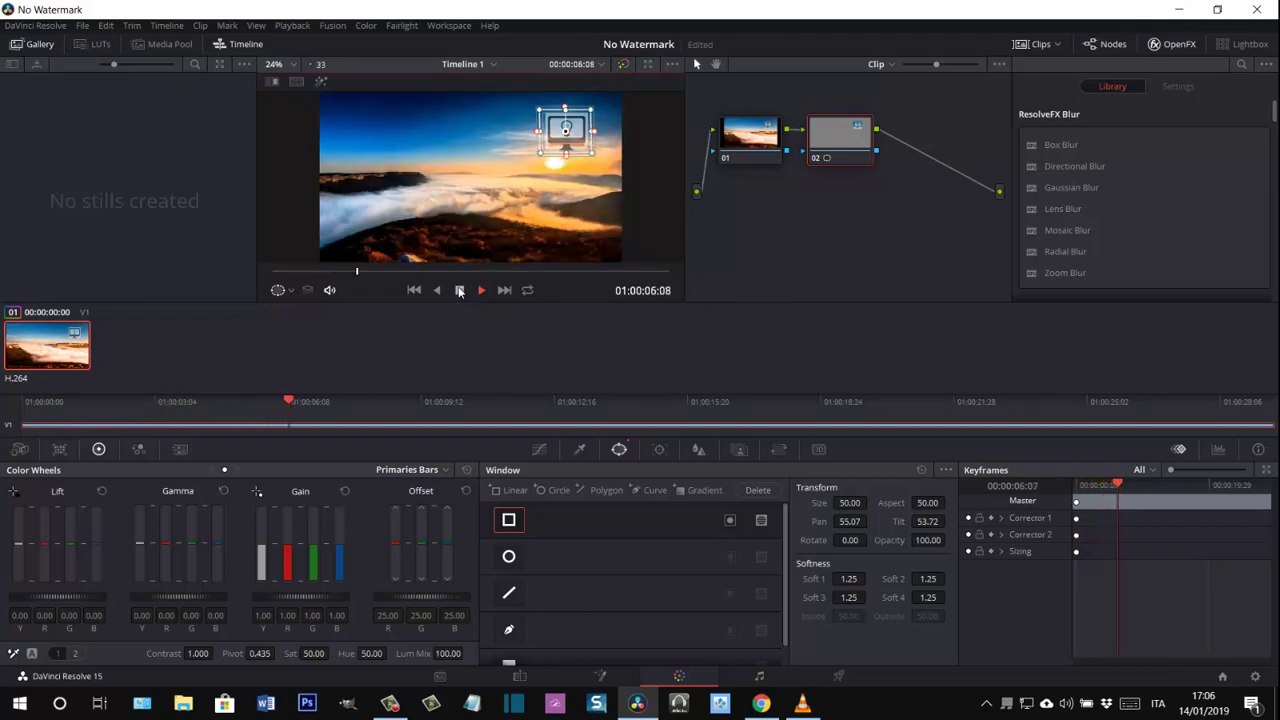
key(space)
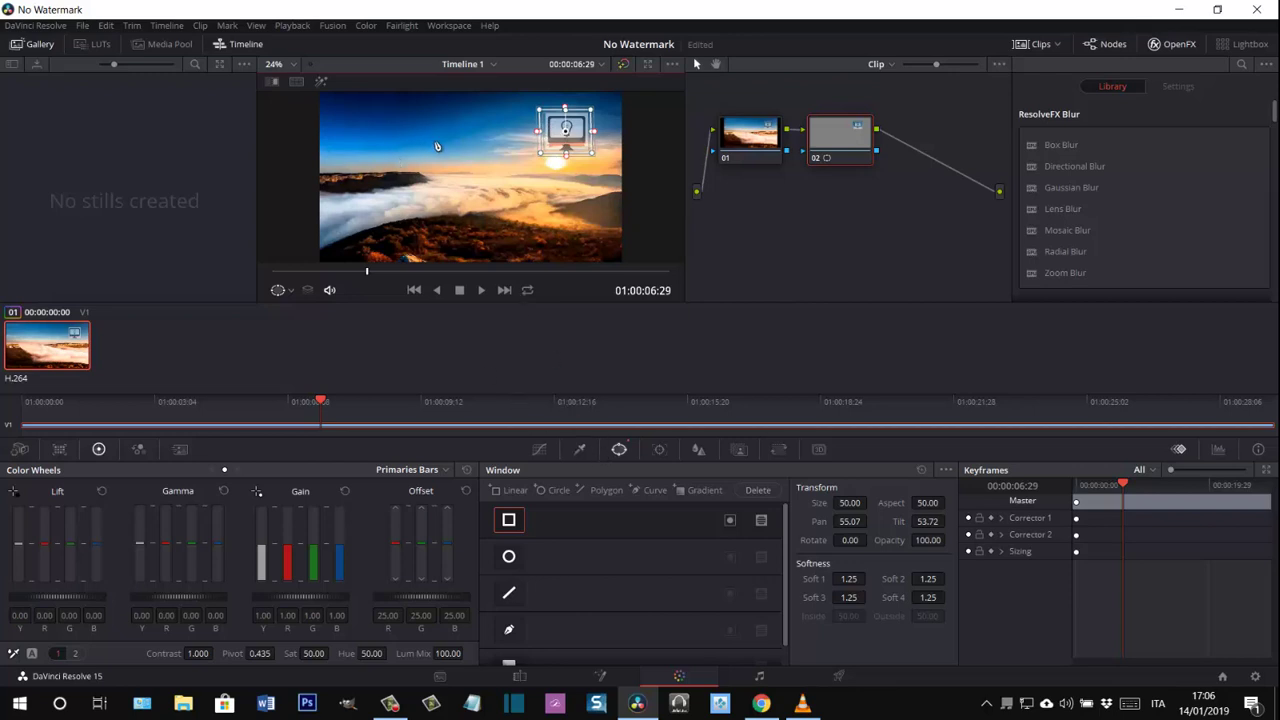
drag(366, 270, 310, 272)
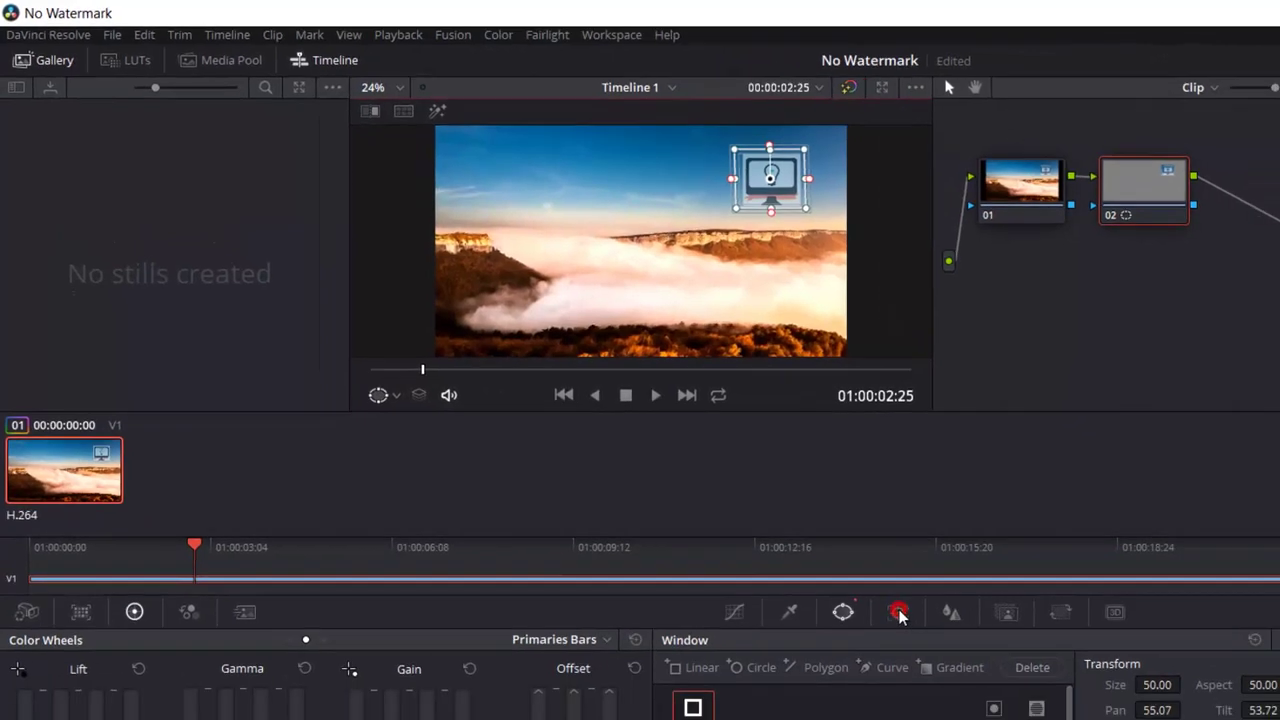
Open the window Tracker and slide the rectangle left onto clear sky beside the logo.
click(888, 608)
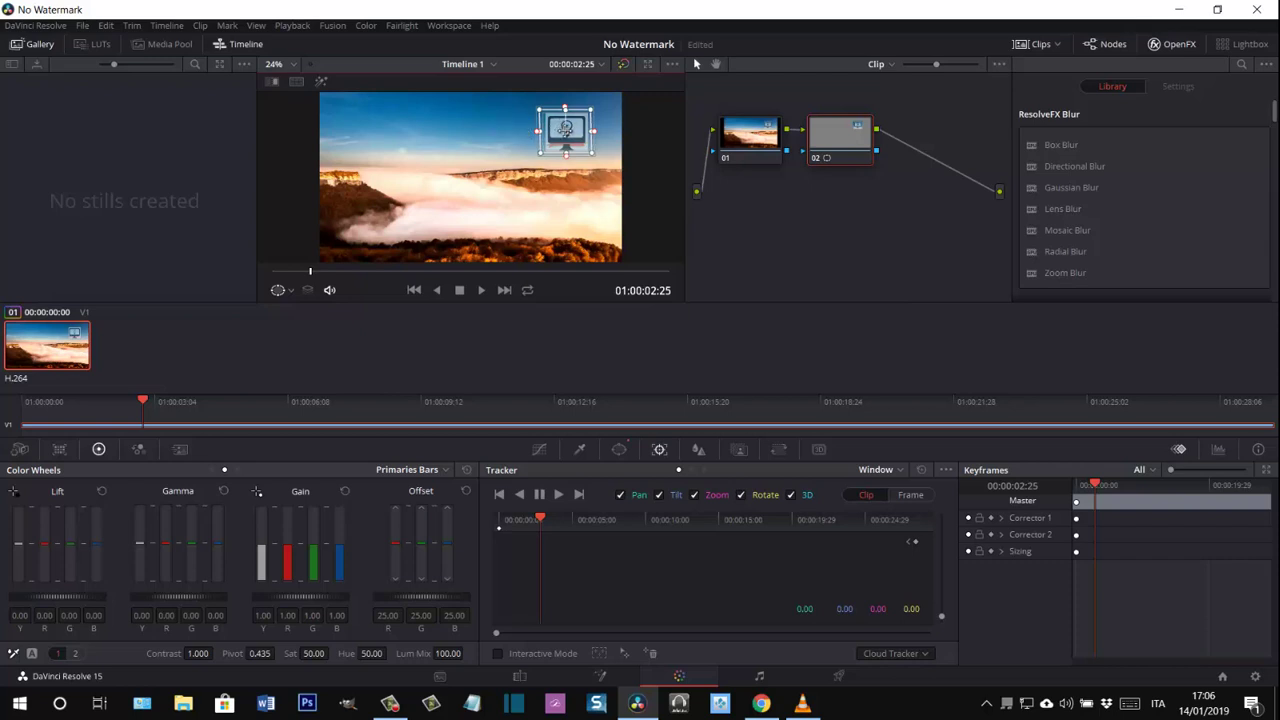
drag(566, 128, 507, 127)
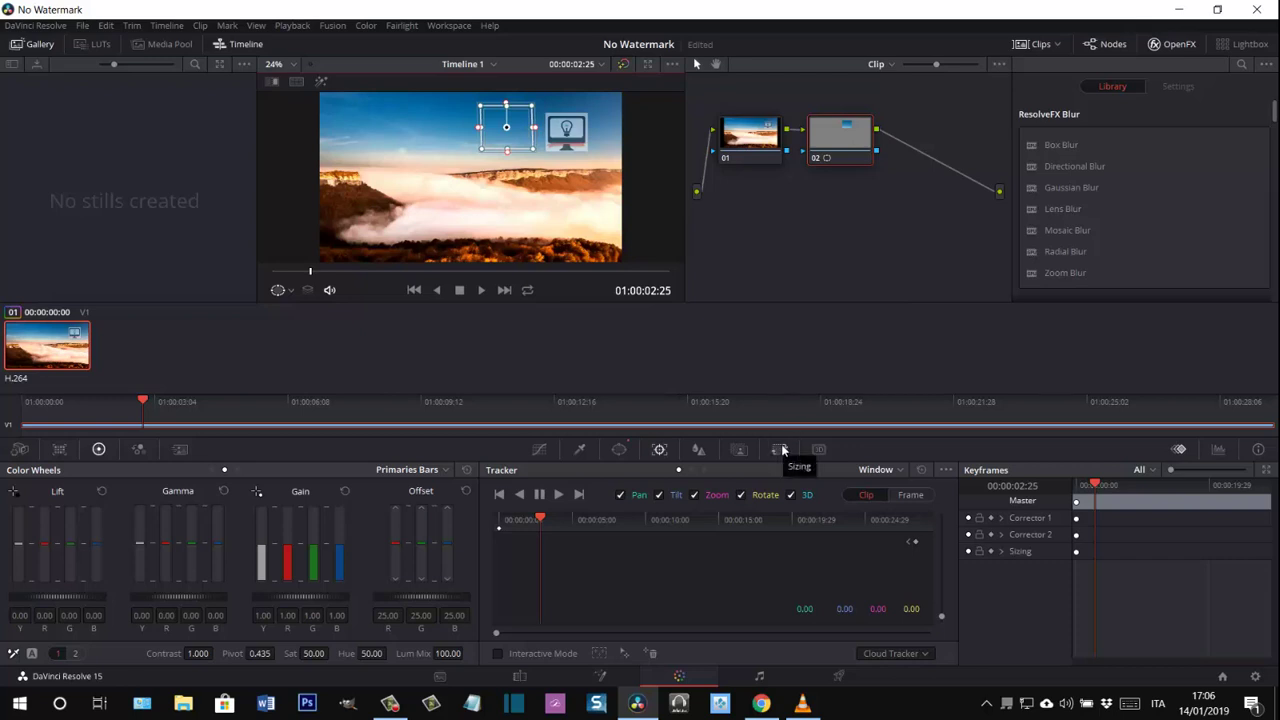
Switch node 02's Sizing palette from Input Sizing to Node Sizing.
click(784, 449)
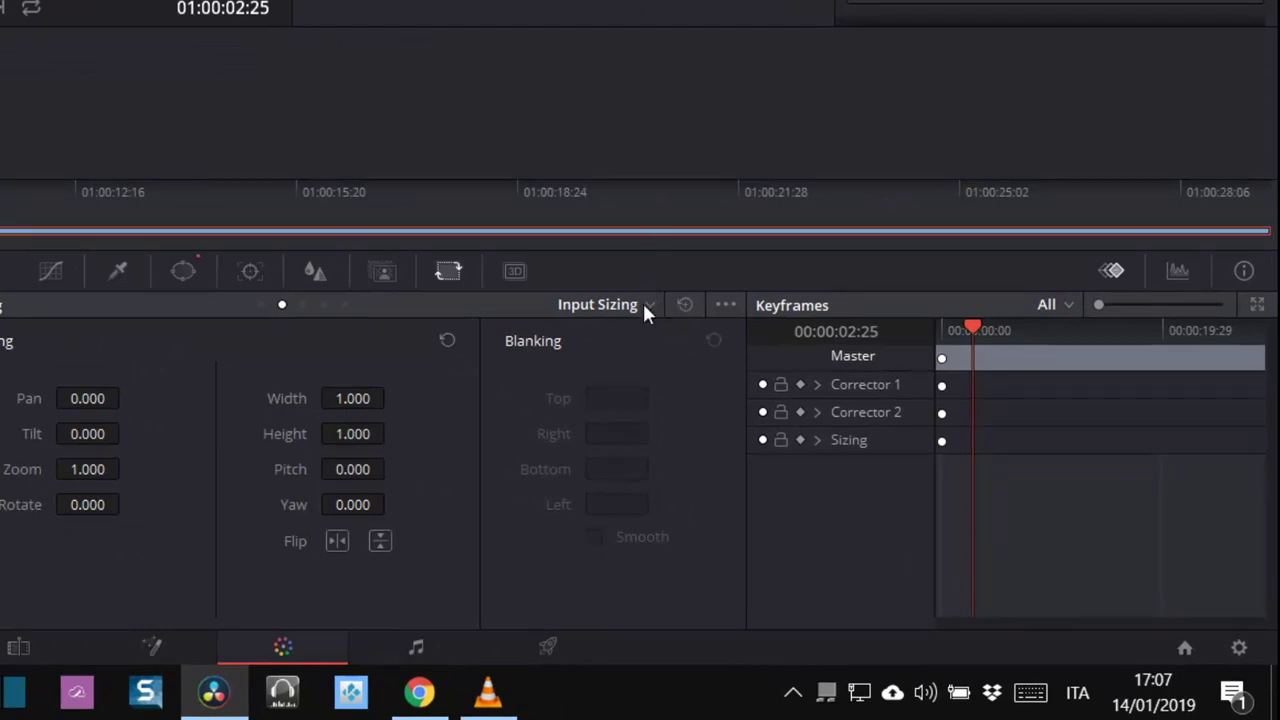
click(650, 302)
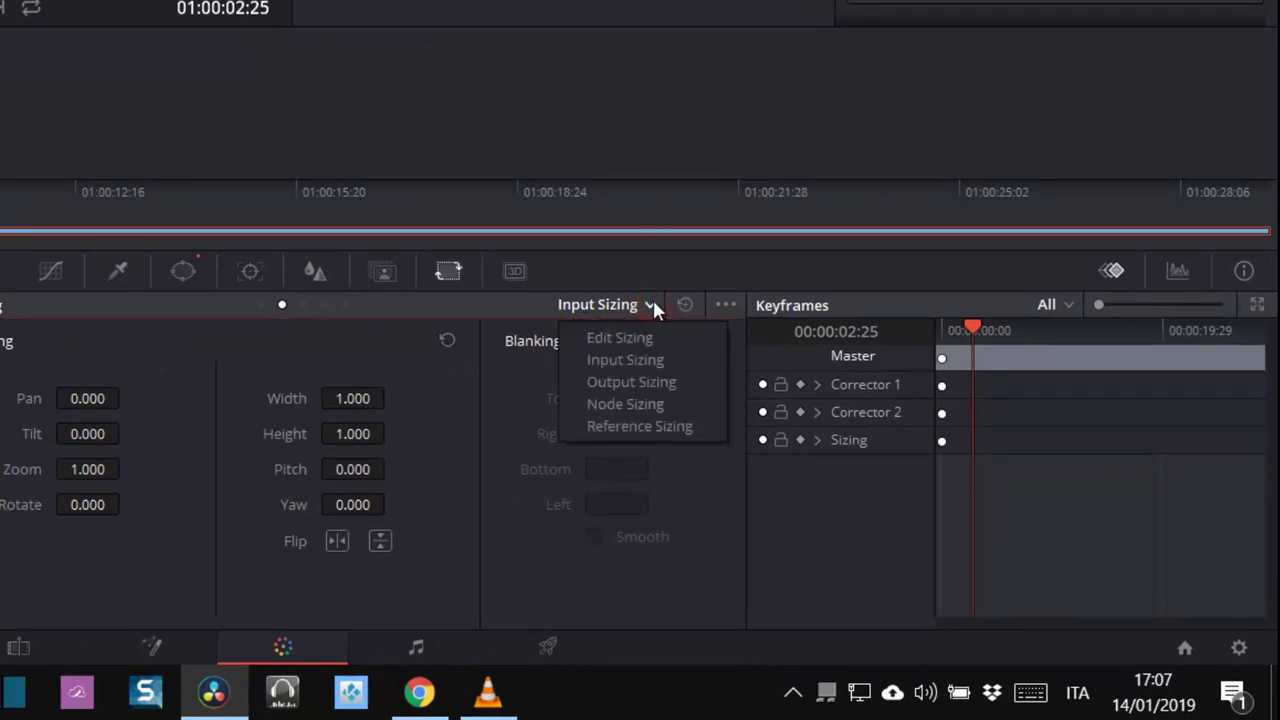
click(644, 405)
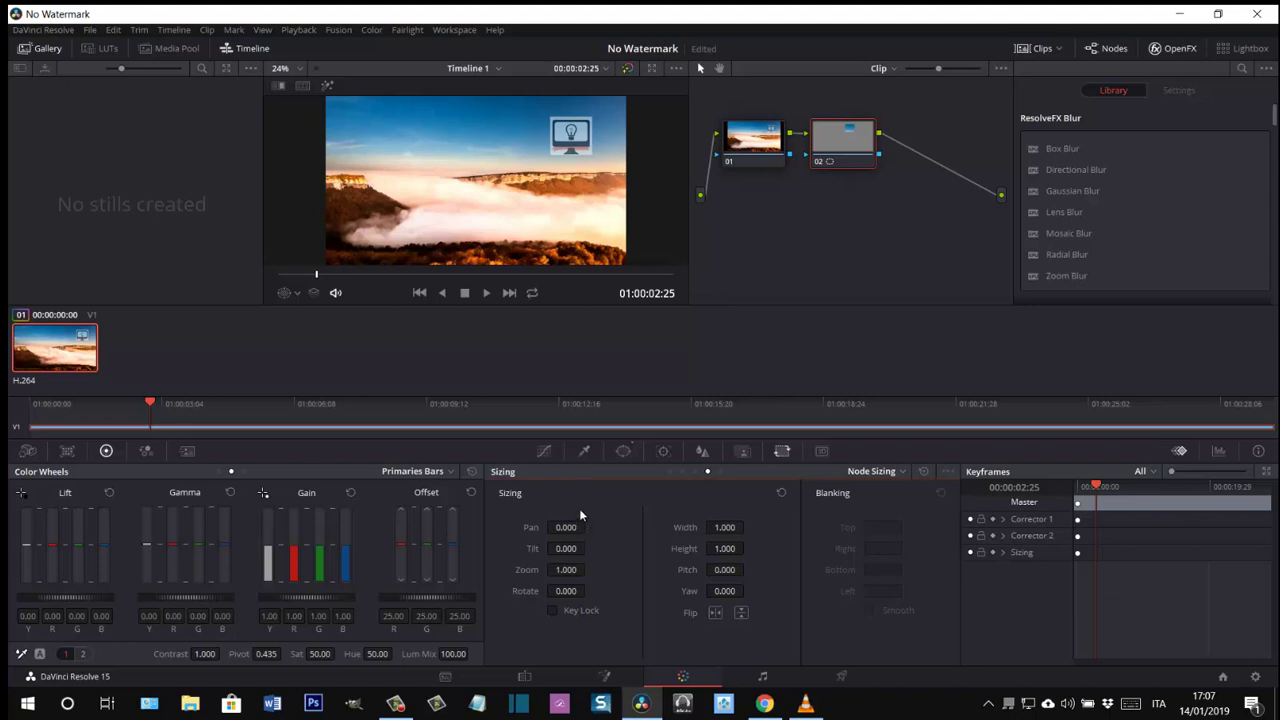
click(623, 451)
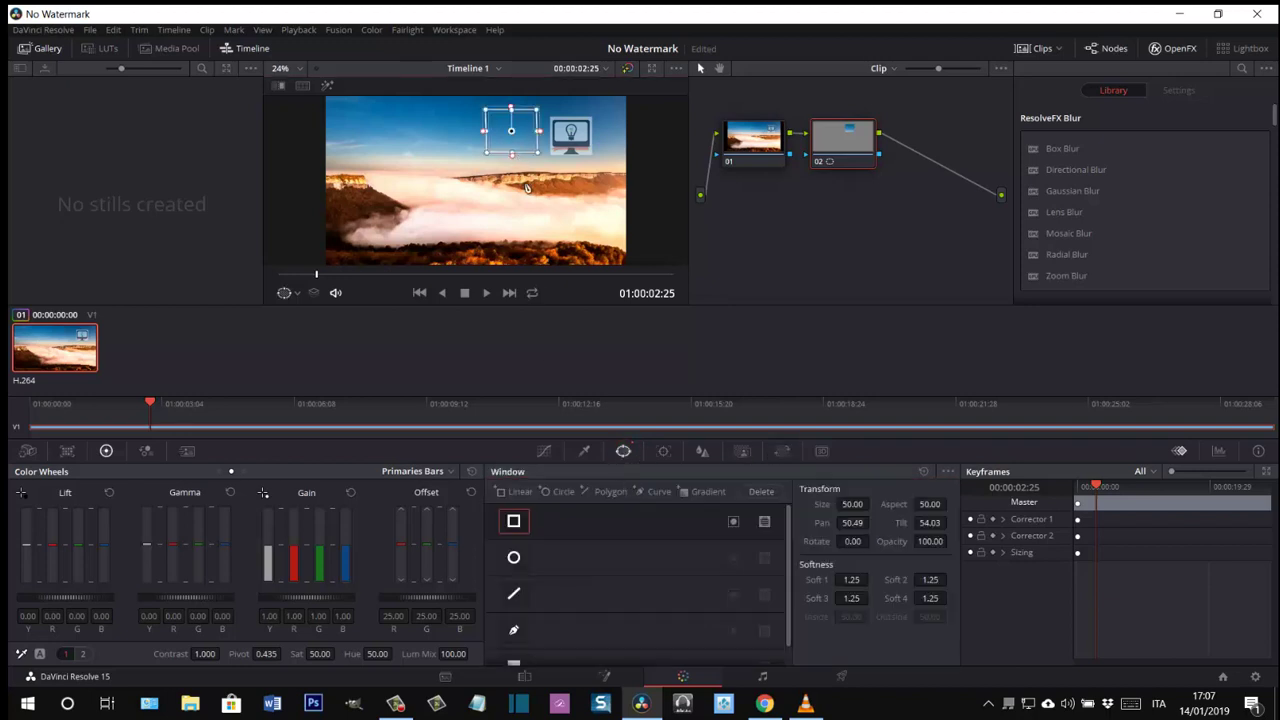
click(782, 451)
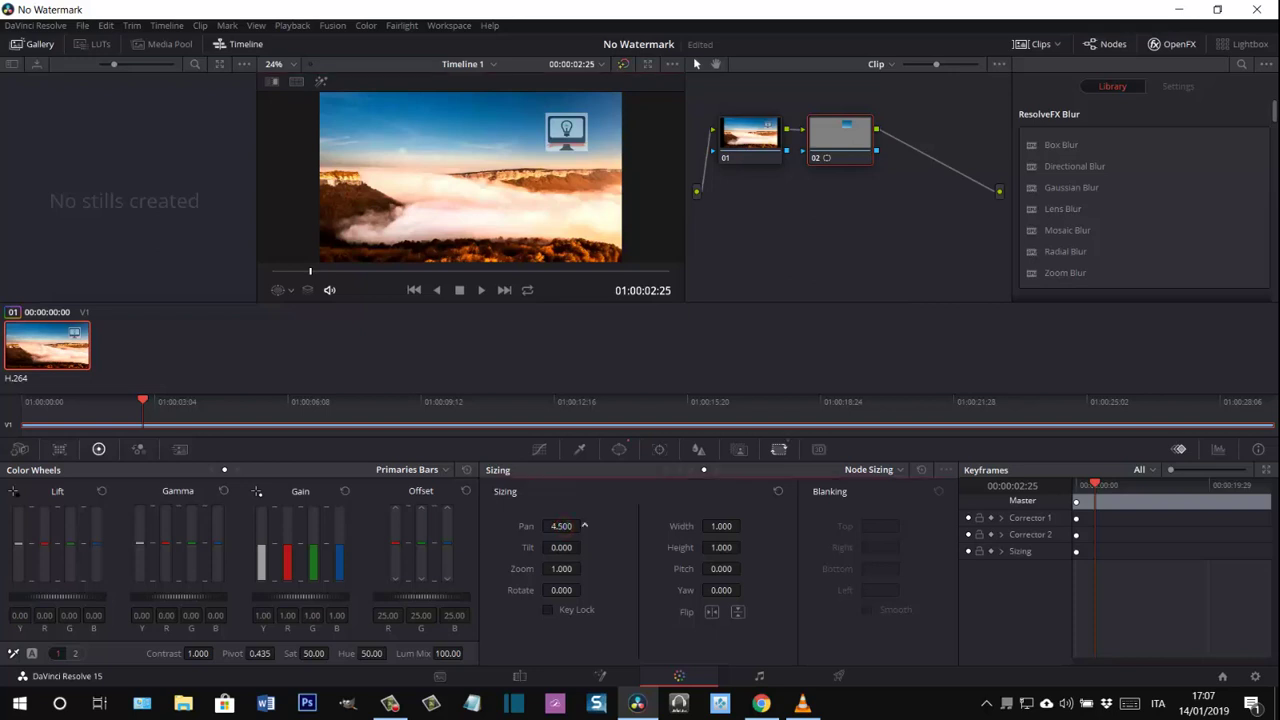
Set node 02's Node Sizing to Pan 376.500 and Tilt -30.000 to cover the logo.
drag(584, 525, 584, 525)
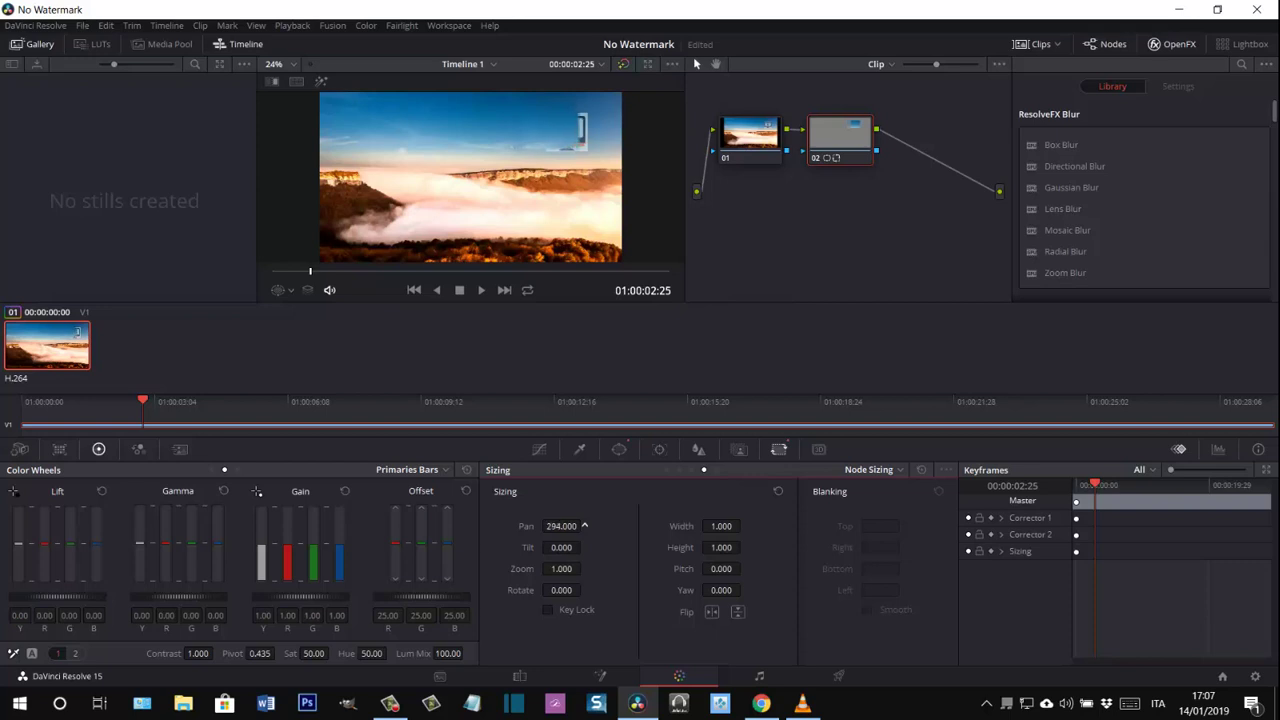
drag(584, 525, 584, 525)
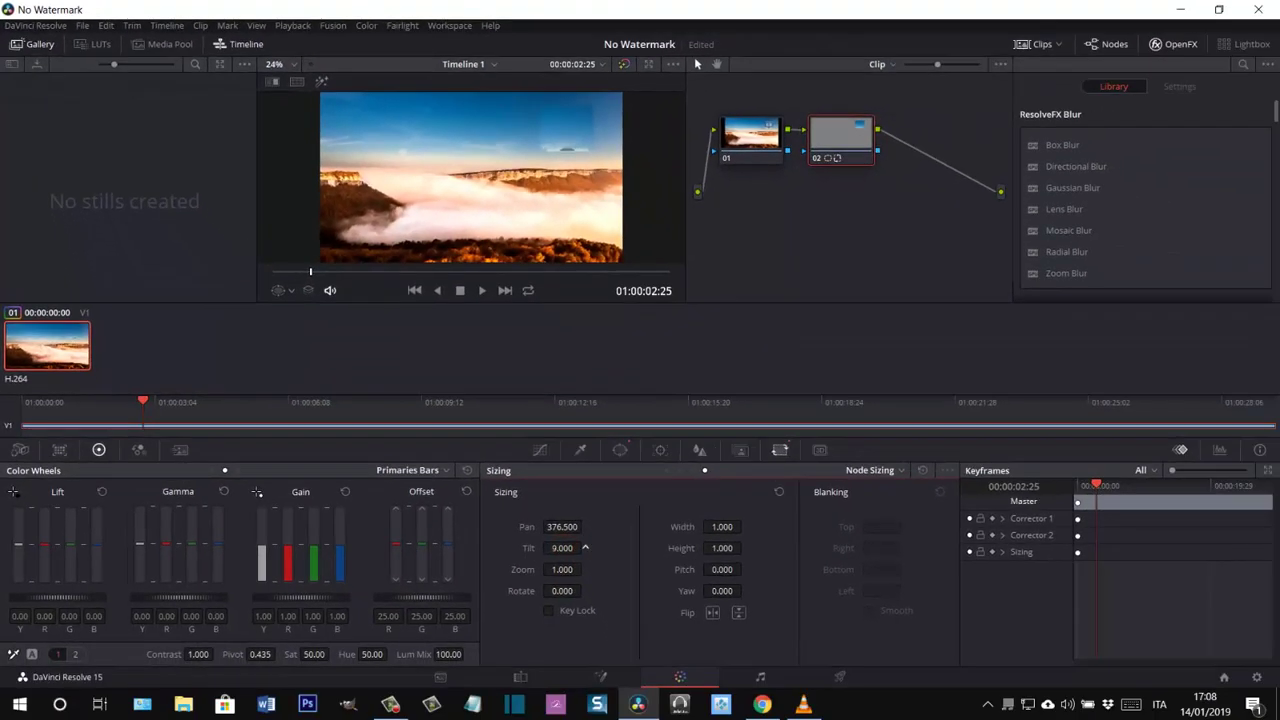
drag(562, 548, 545, 548)
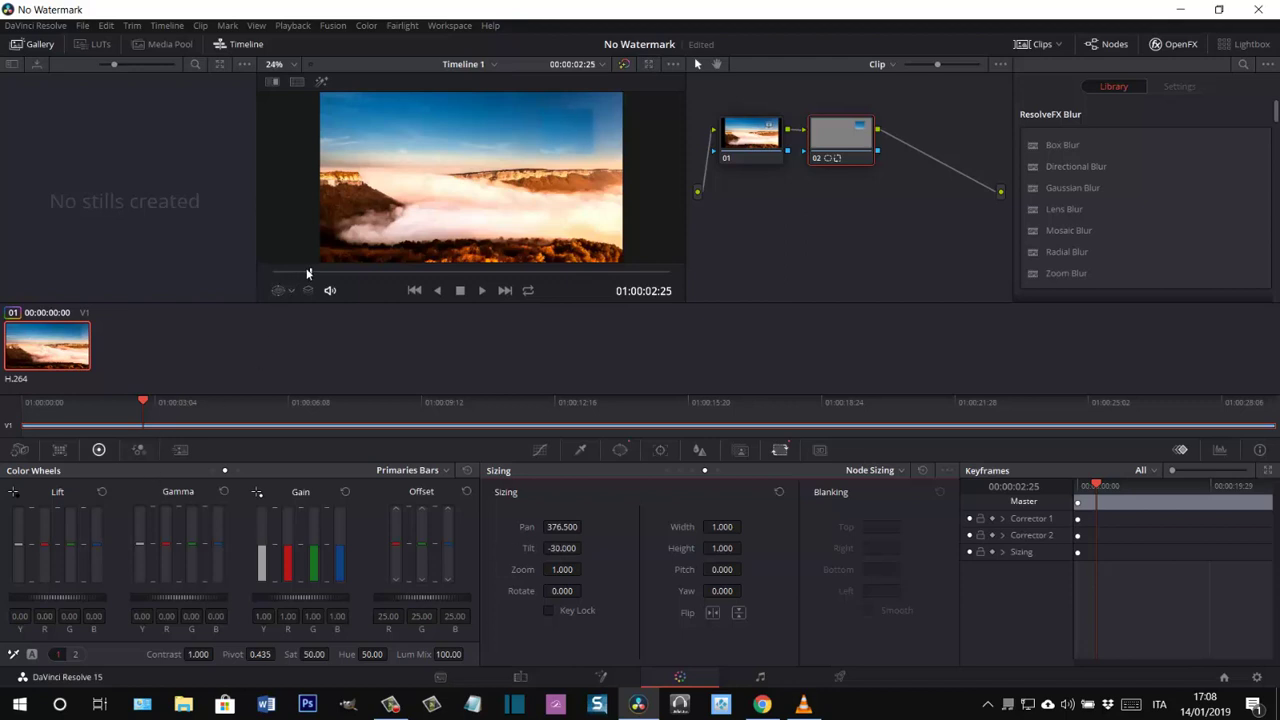
drag(310, 274, 272, 272)
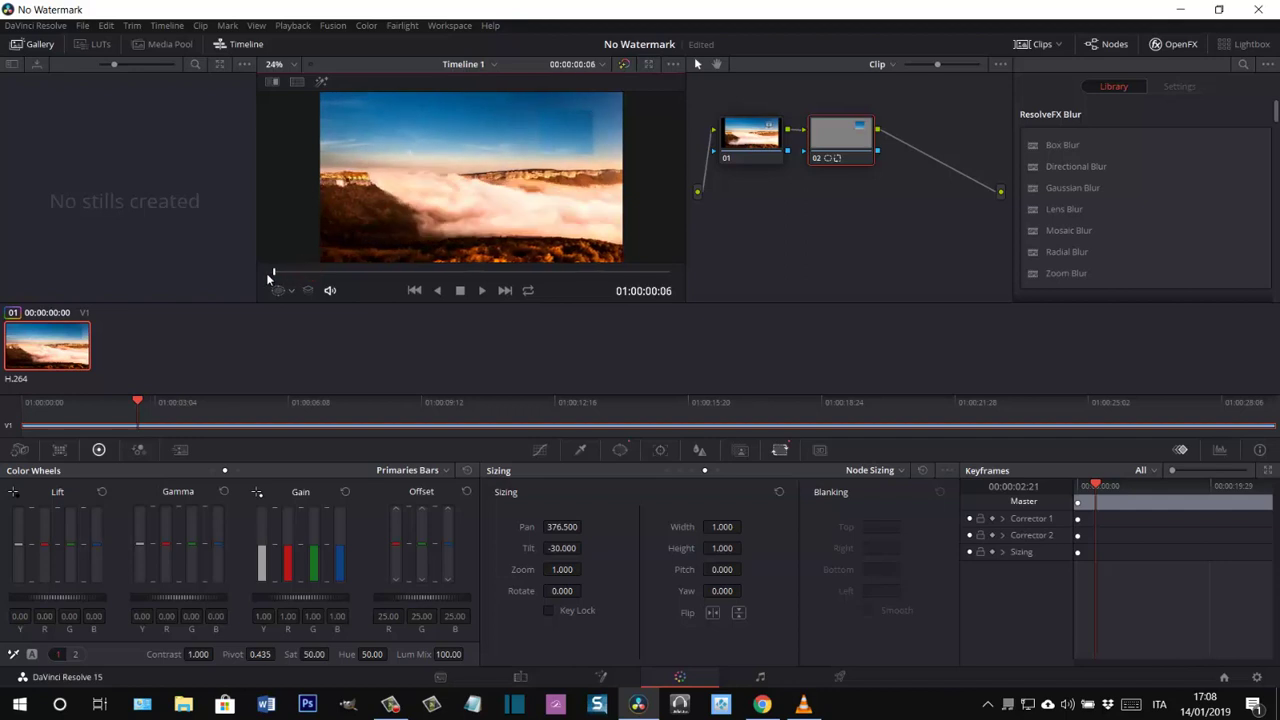
click(480, 290)
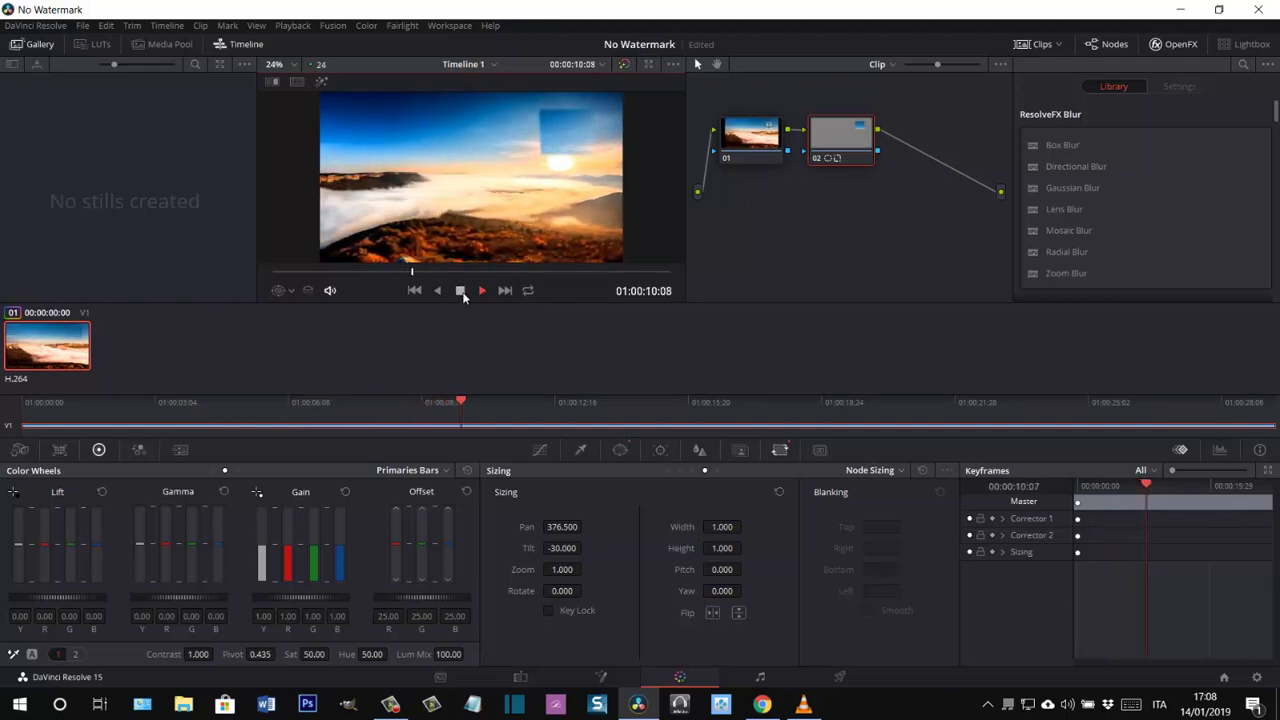
click(460, 290)
drag(415, 272, 272, 272)
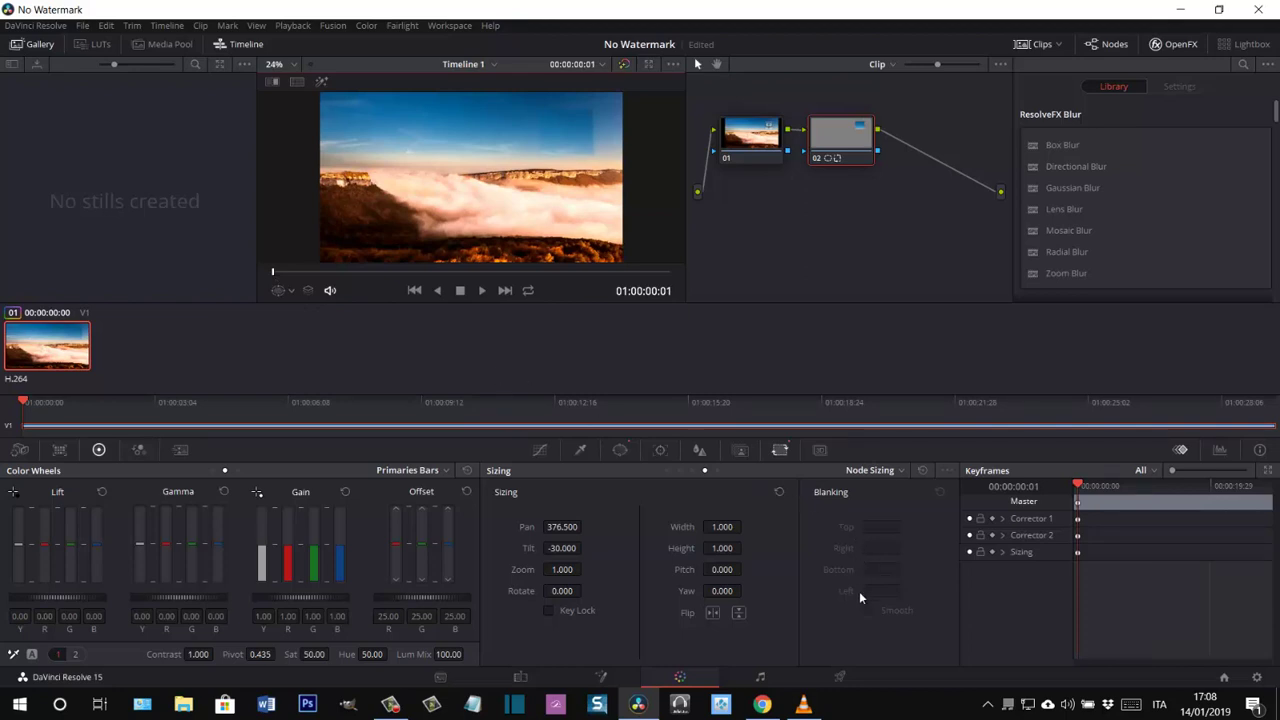
On the Deliver page, set the render filename to 'No Watermark'.
click(843, 678)
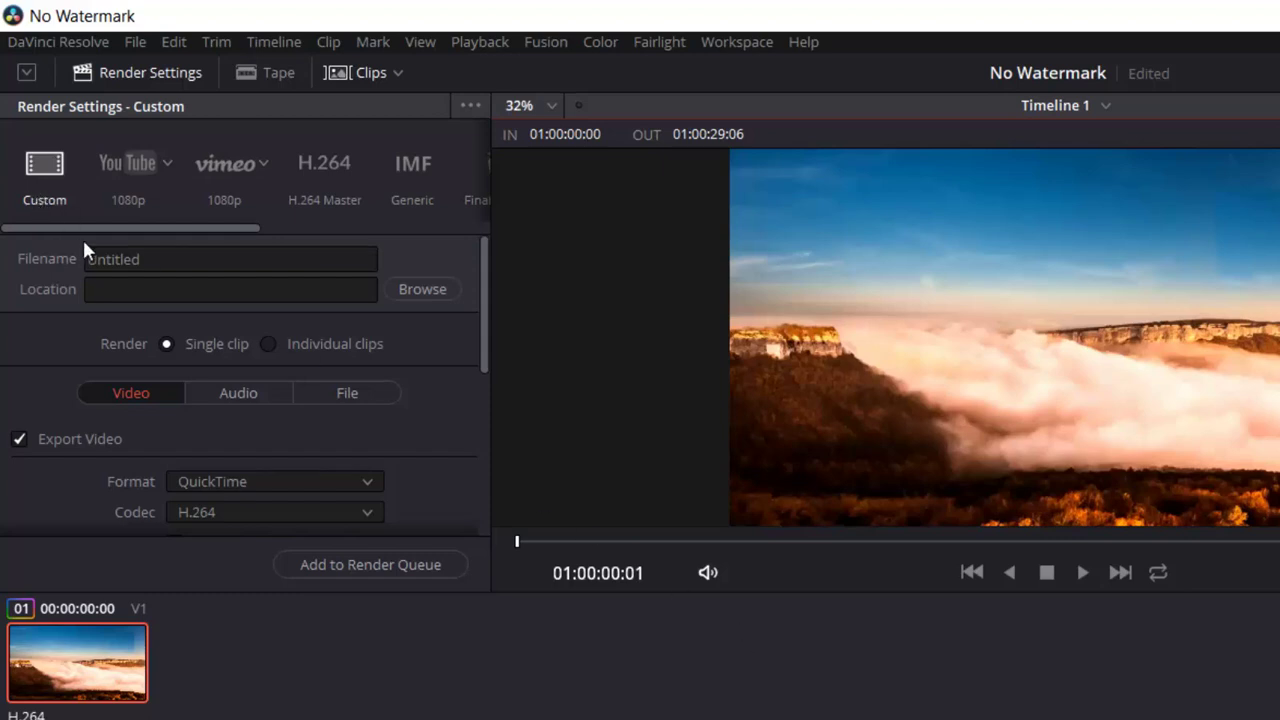
double_click(148, 259)
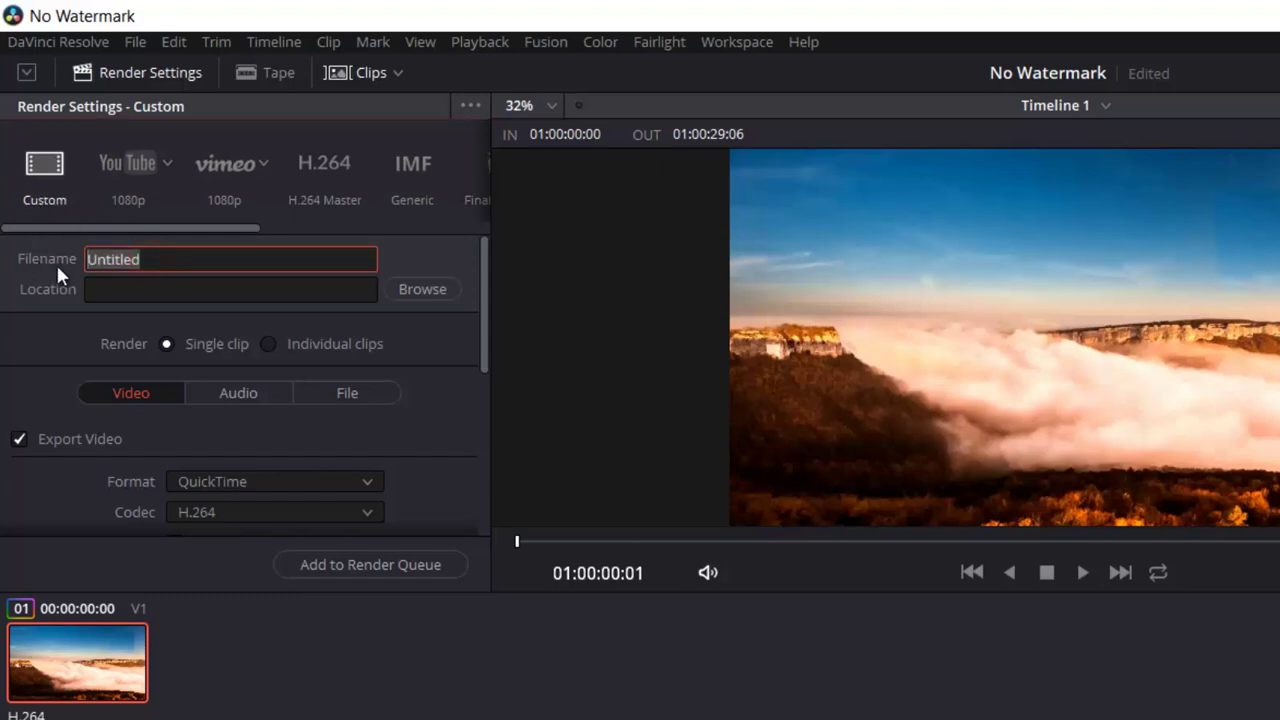
text(No)
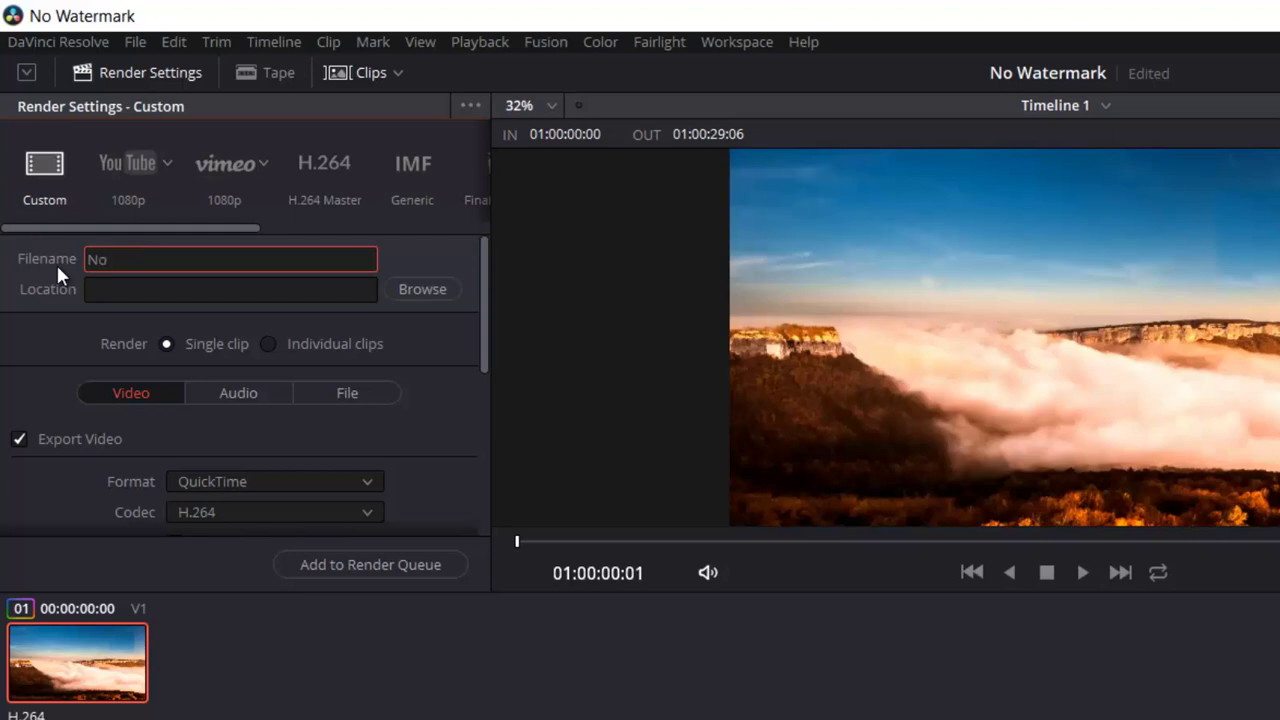
text( Watermar)
text(k)
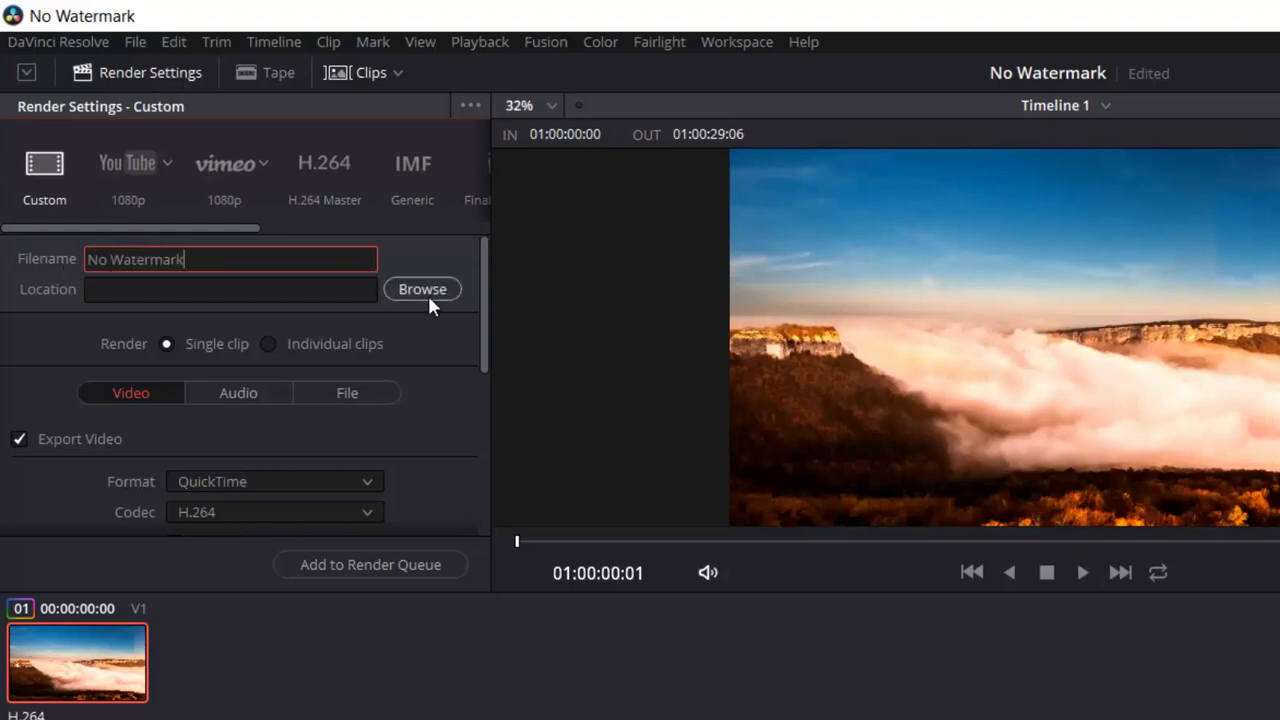
Set the render location to Downloads and the output format to MP4.
click(420, 290)
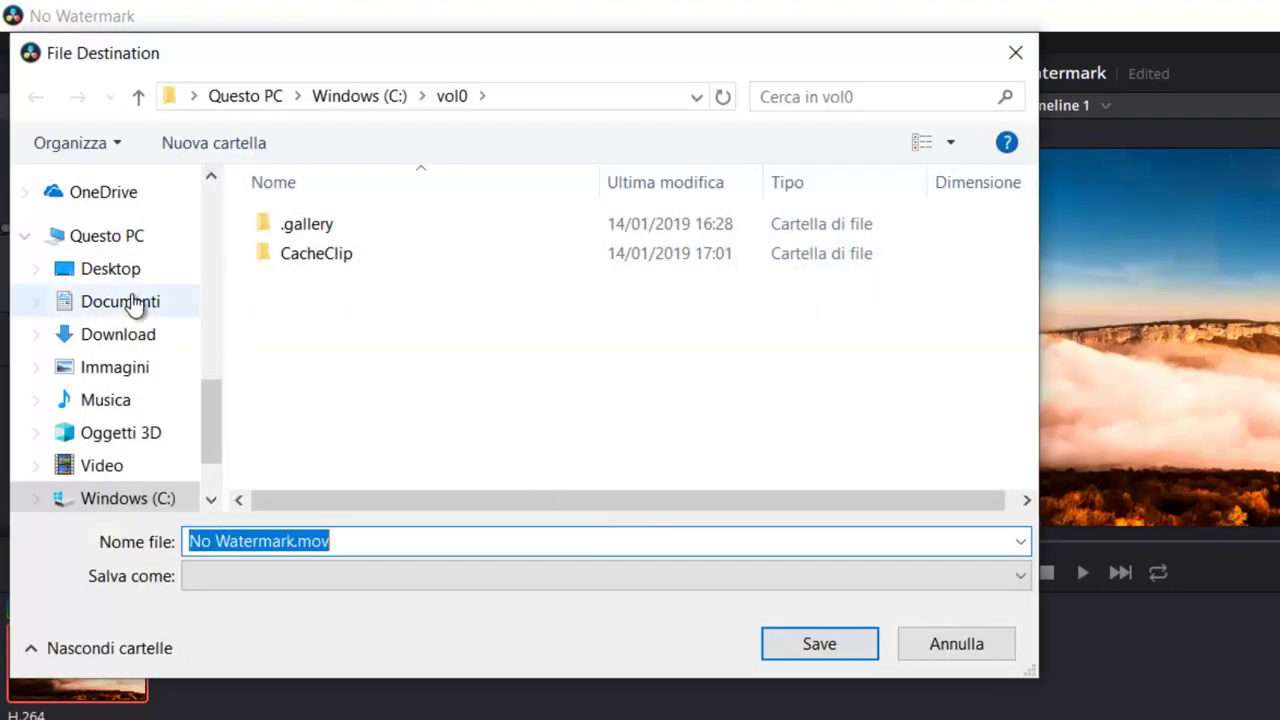
click(88, 338)
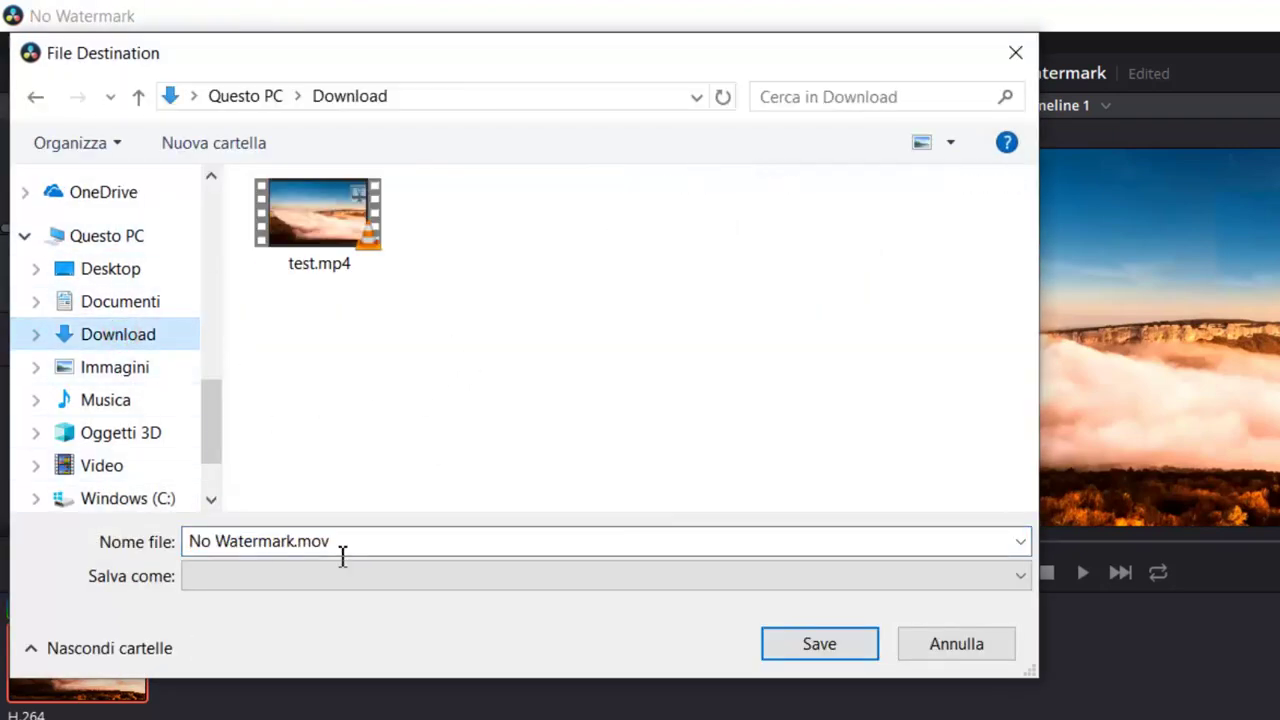
click(822, 648)
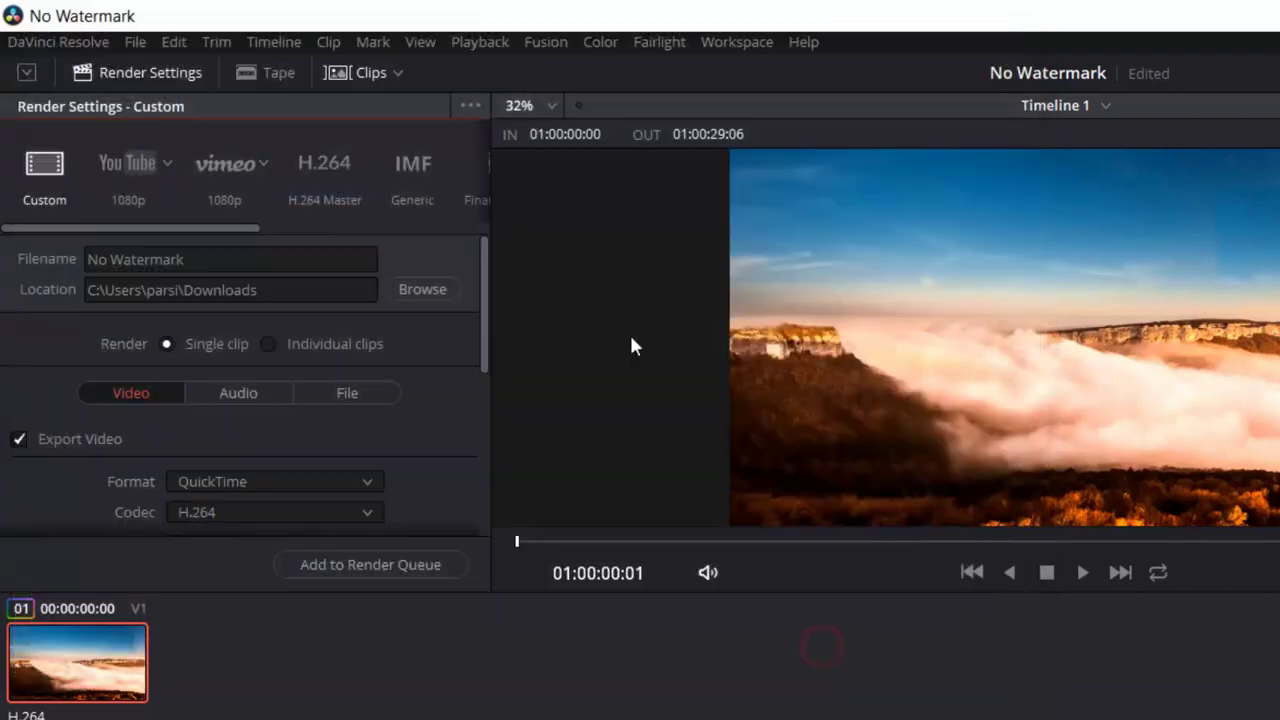
click(371, 486)
click(209, 657)
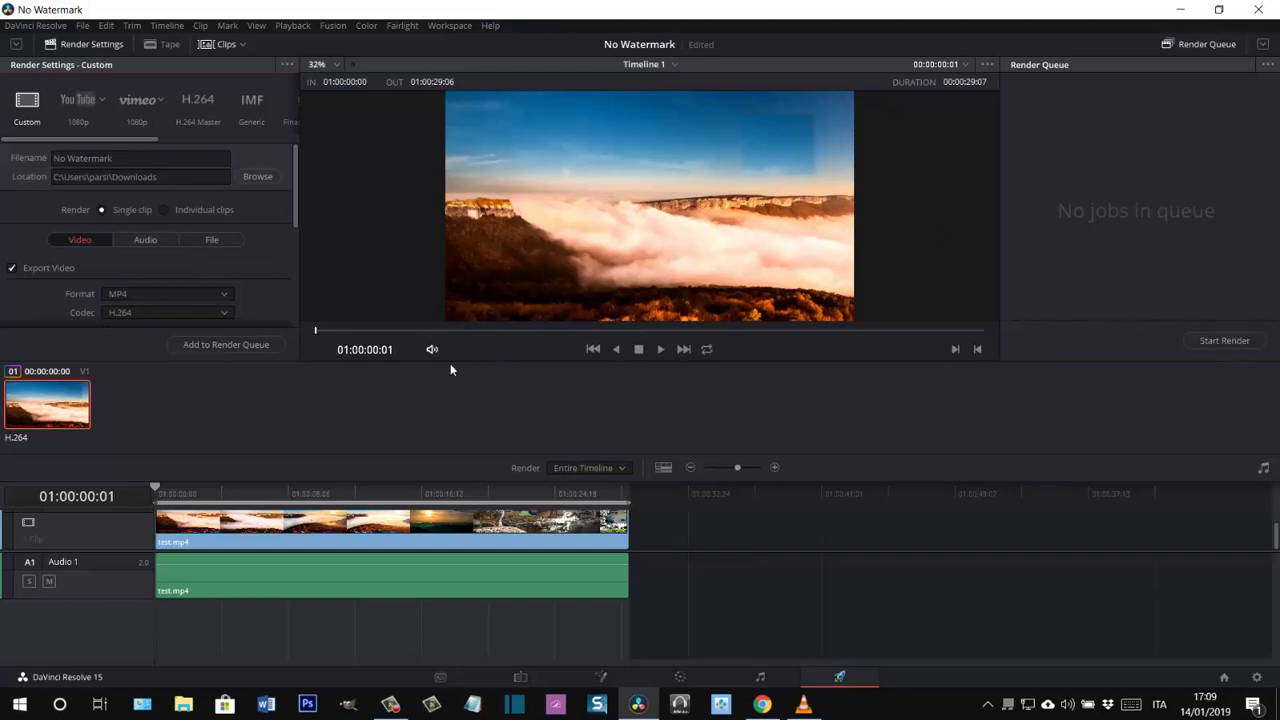
Queue the No Watermark timeline as Job 1 and render it to Downloads.
click(237, 346)
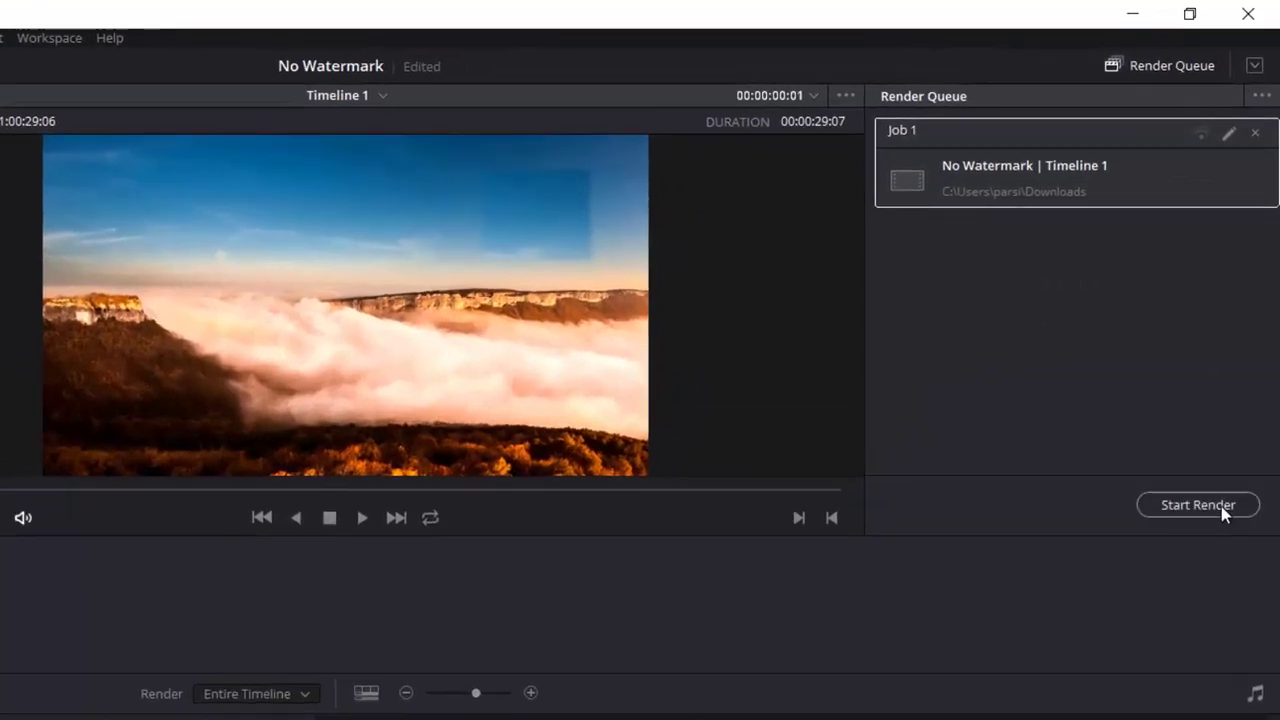
click(1222, 506)
click(1226, 515)
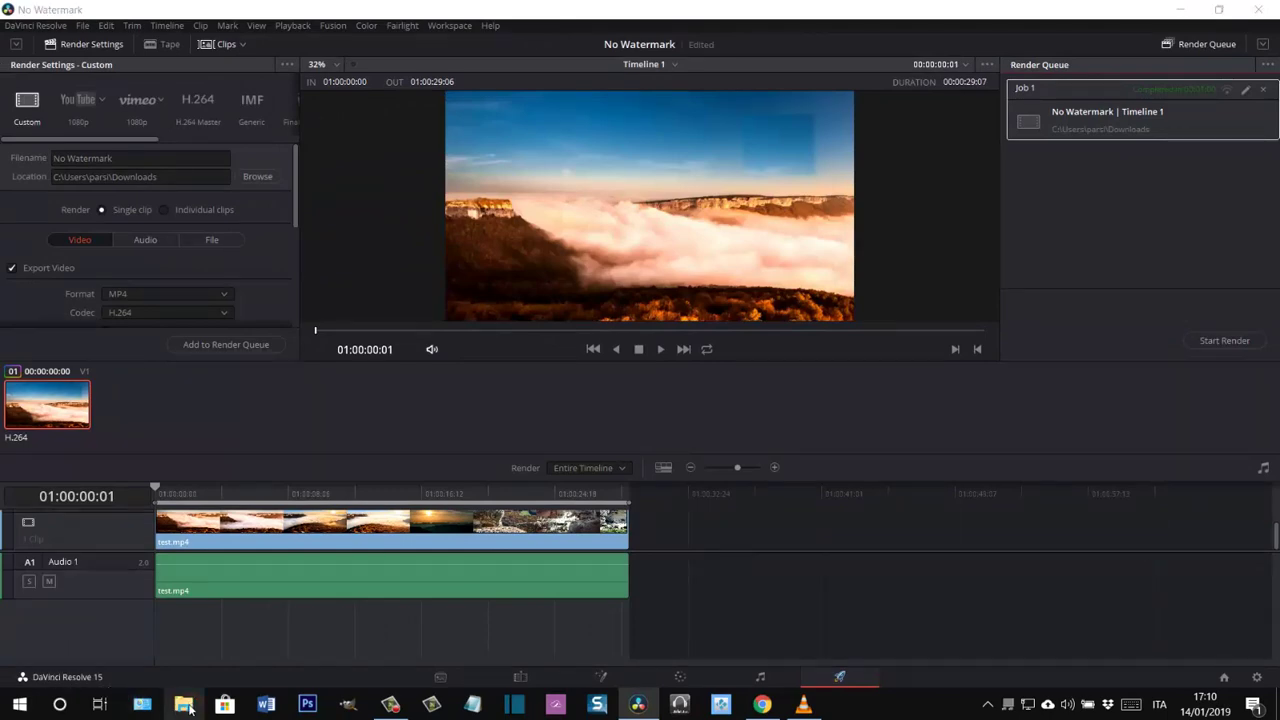
Play the original test.mp4 from Download in VLC, then select the rendered No Watermark.mp4.
key(super+e)
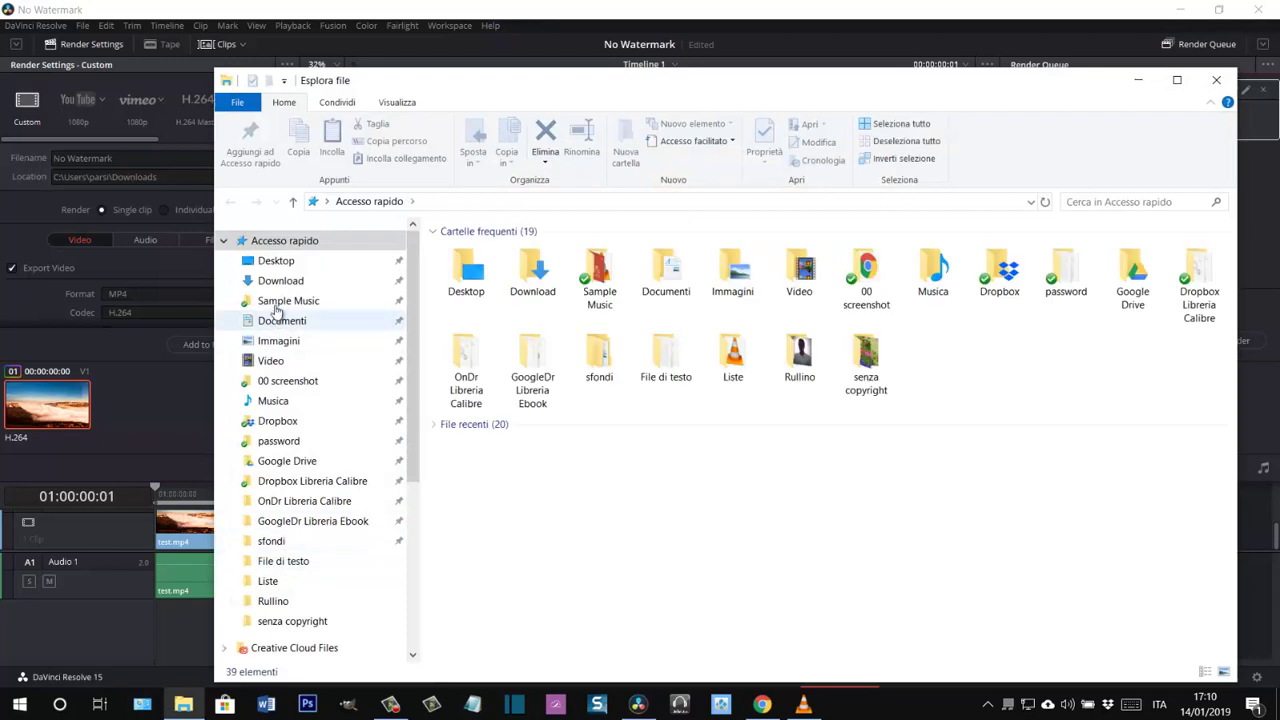
click(287, 280)
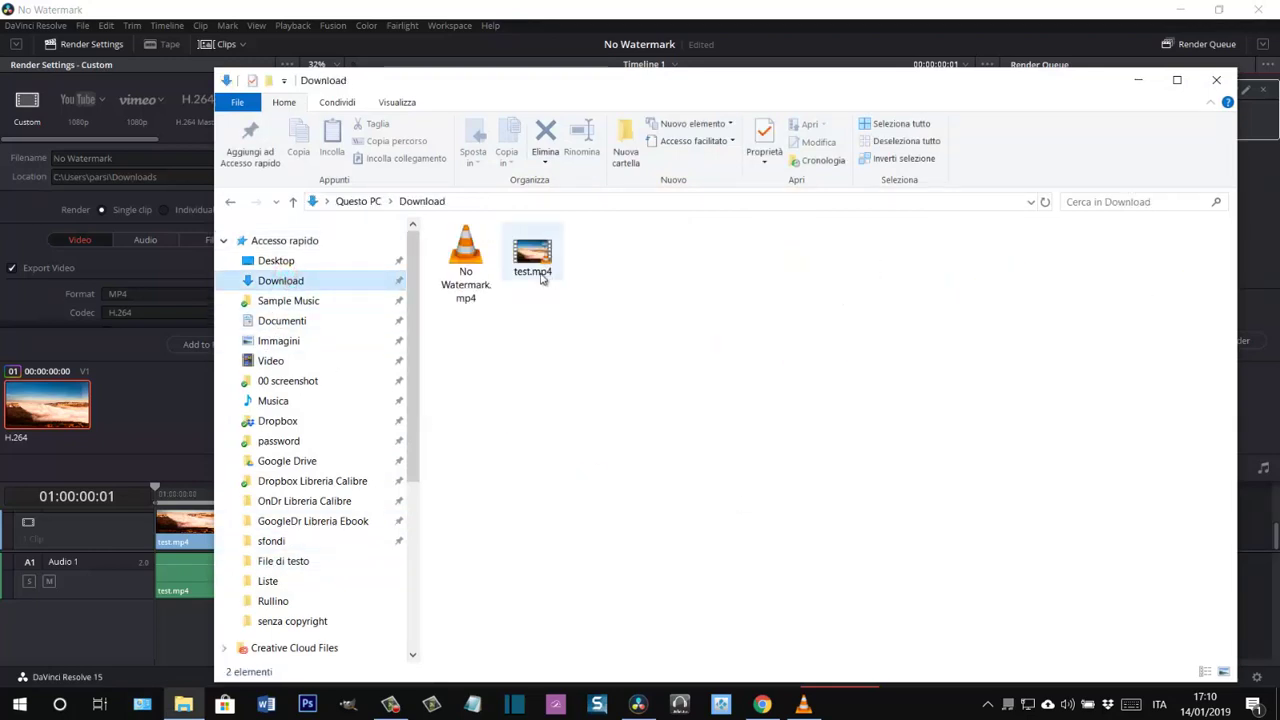
click(535, 262)
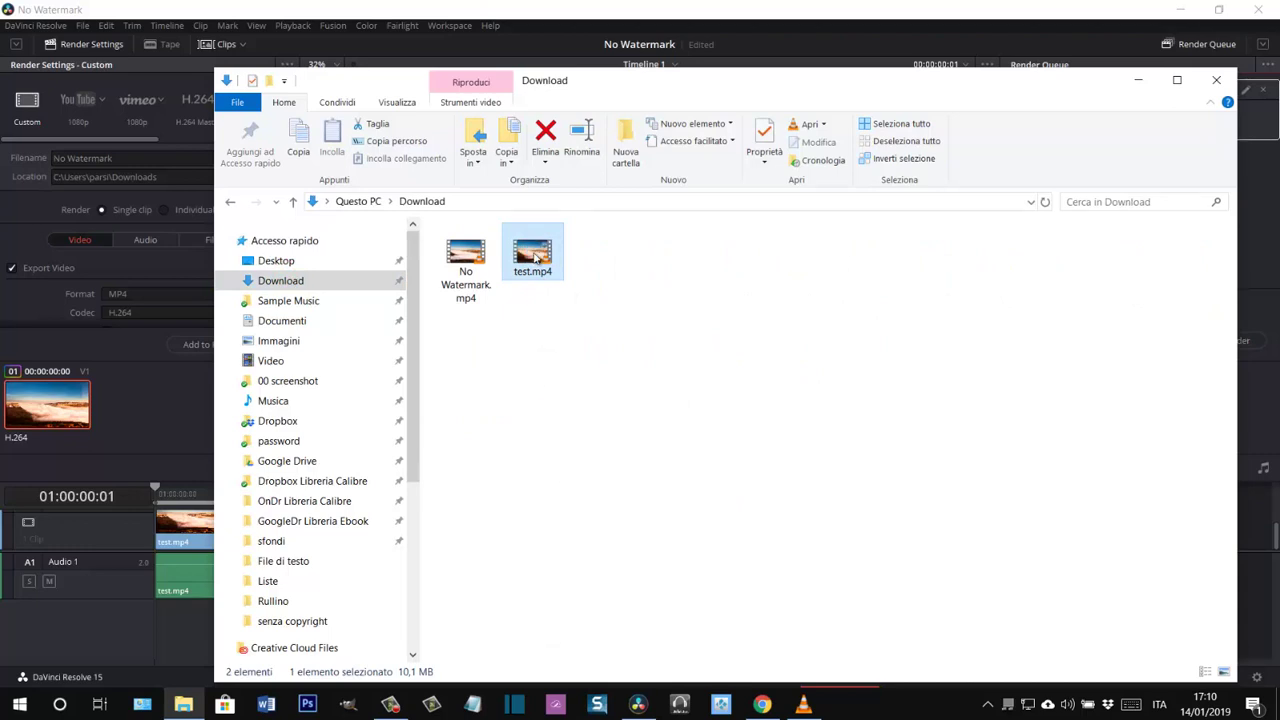
right_click(535, 260)
click(590, 265)
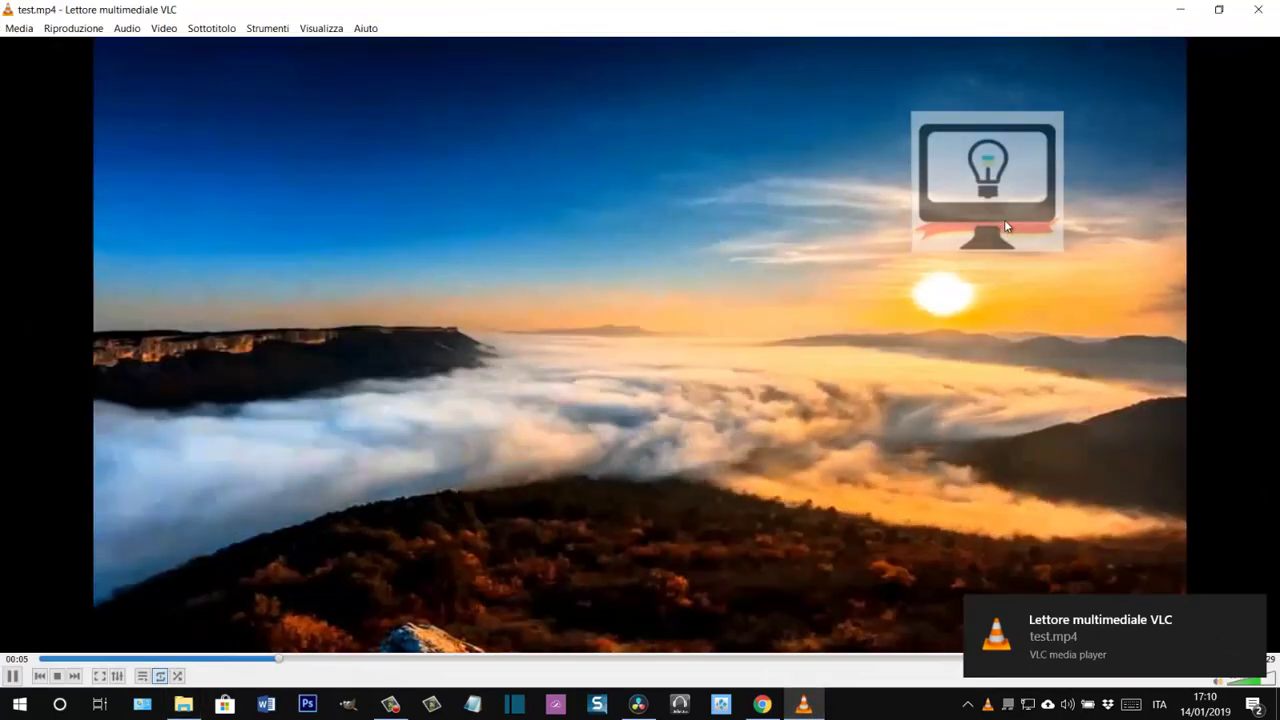
click(1258, 9)
click(466, 262)
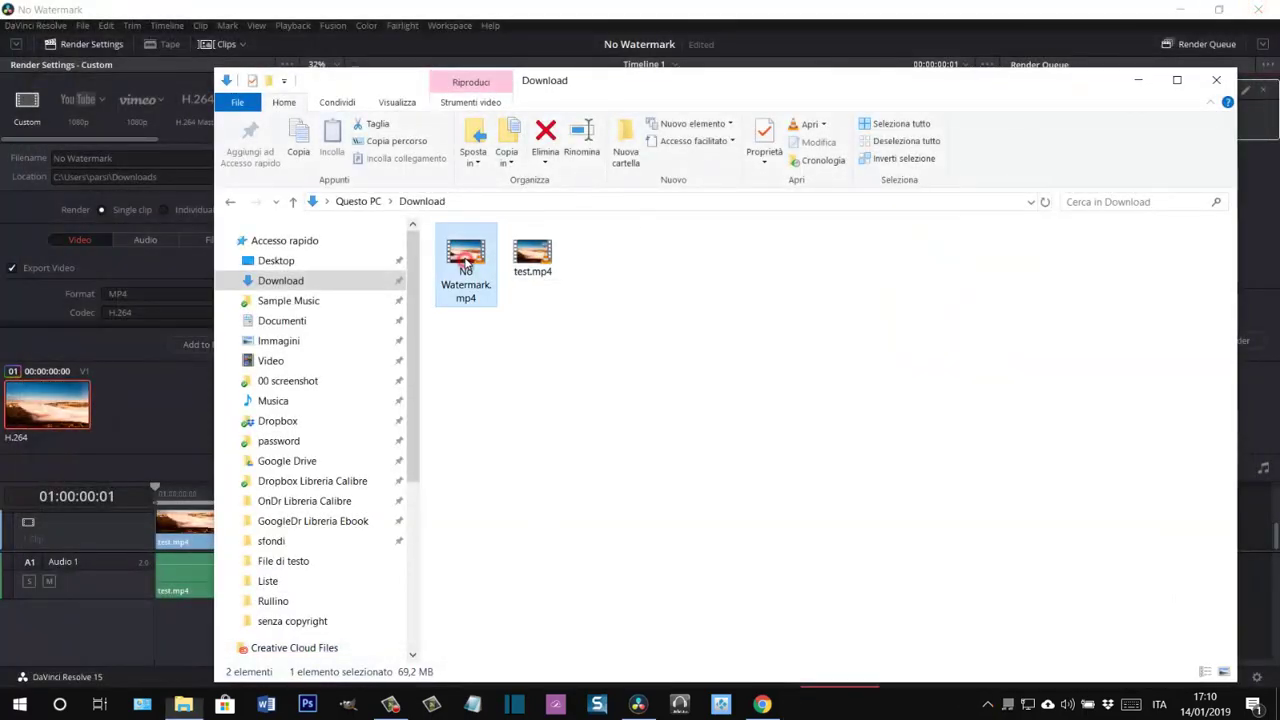
right_click(465, 254)
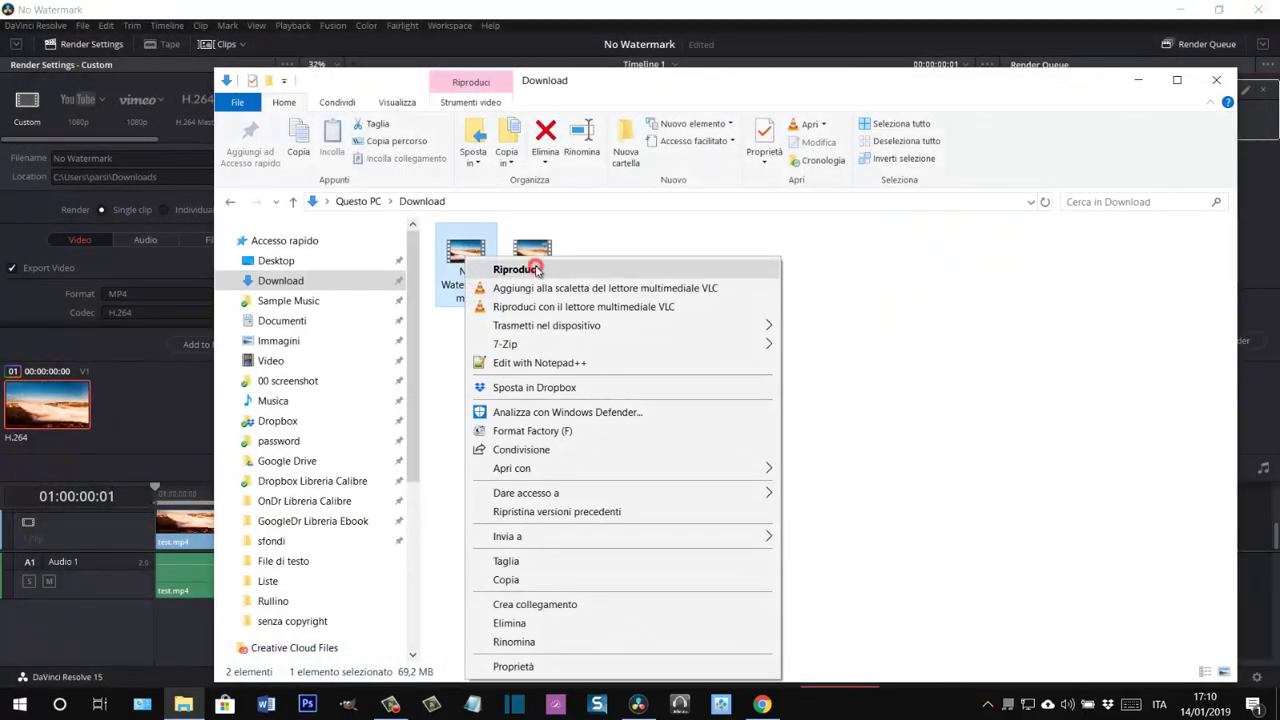
click(536, 270)
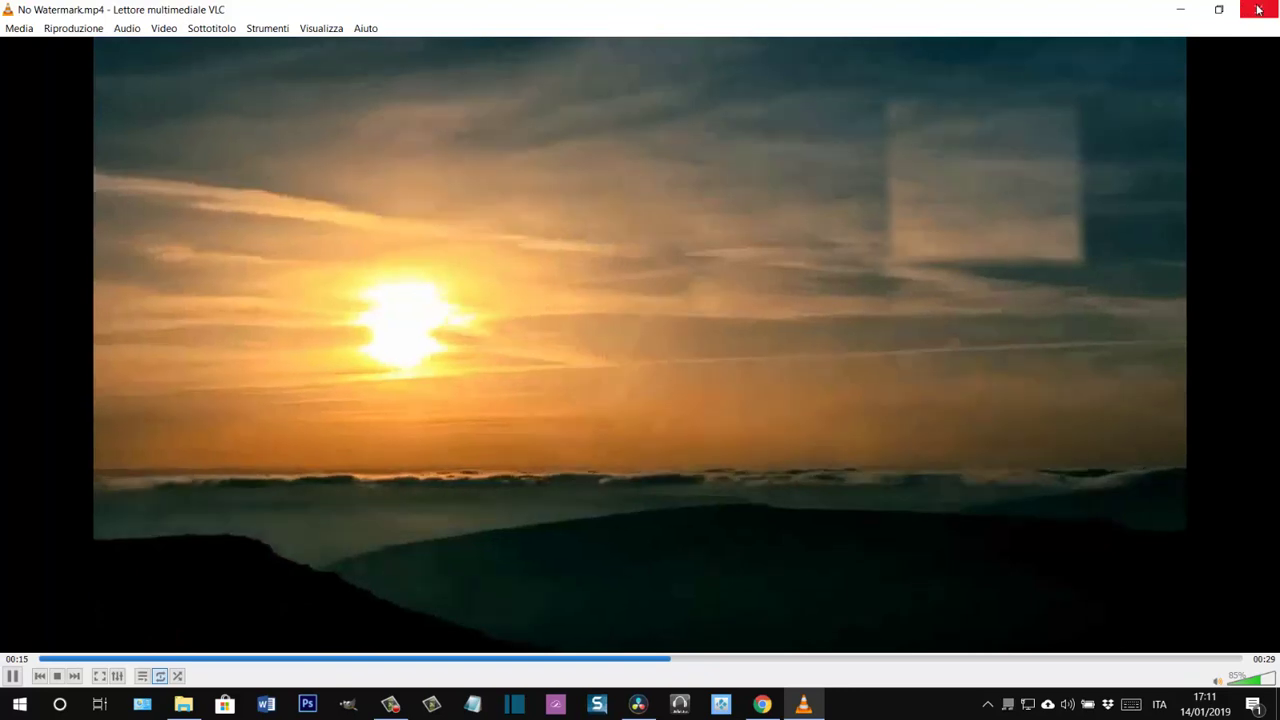
click(1258, 9)
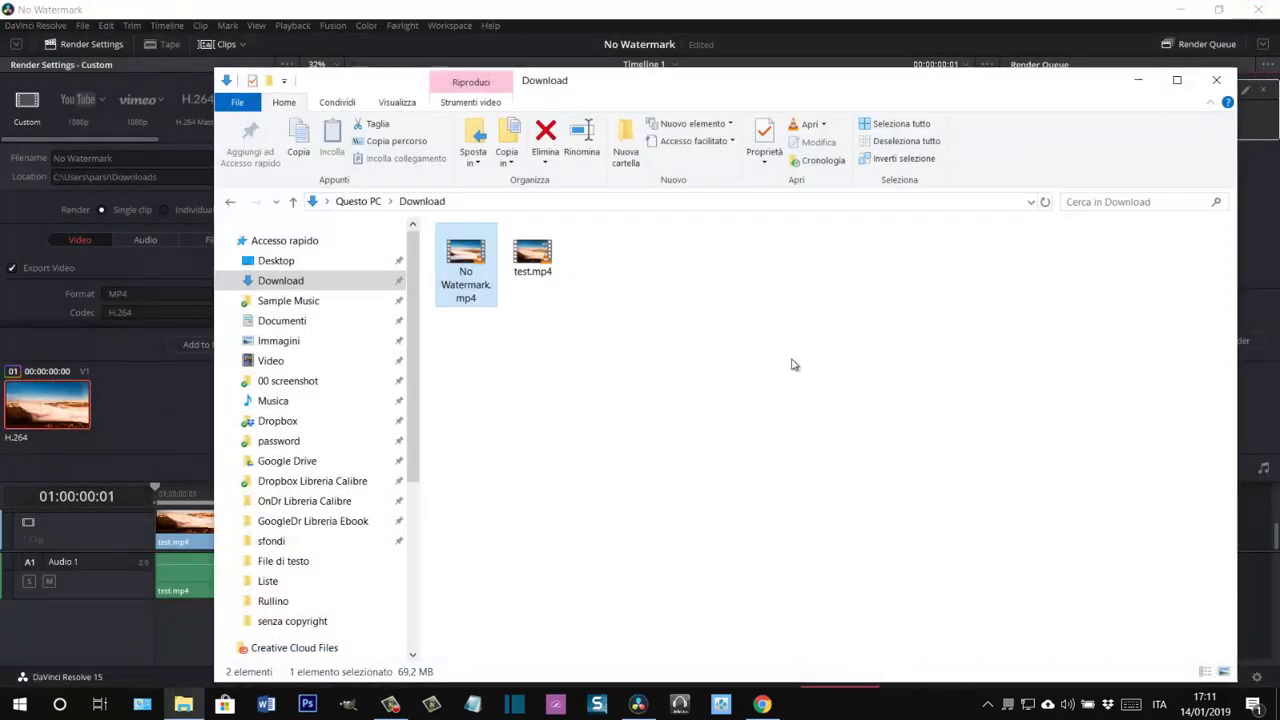
Close File Explorer to return to Resolve's Deliver page showing the completed render job.
click(1215, 83)
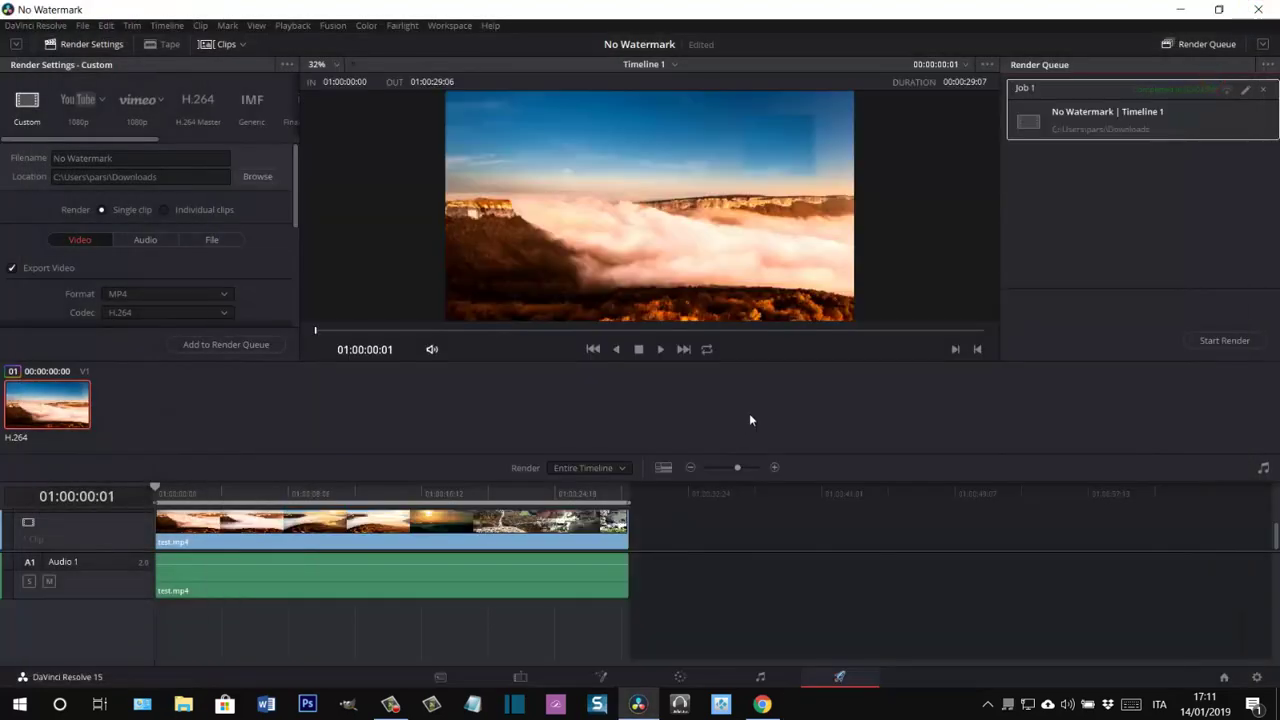